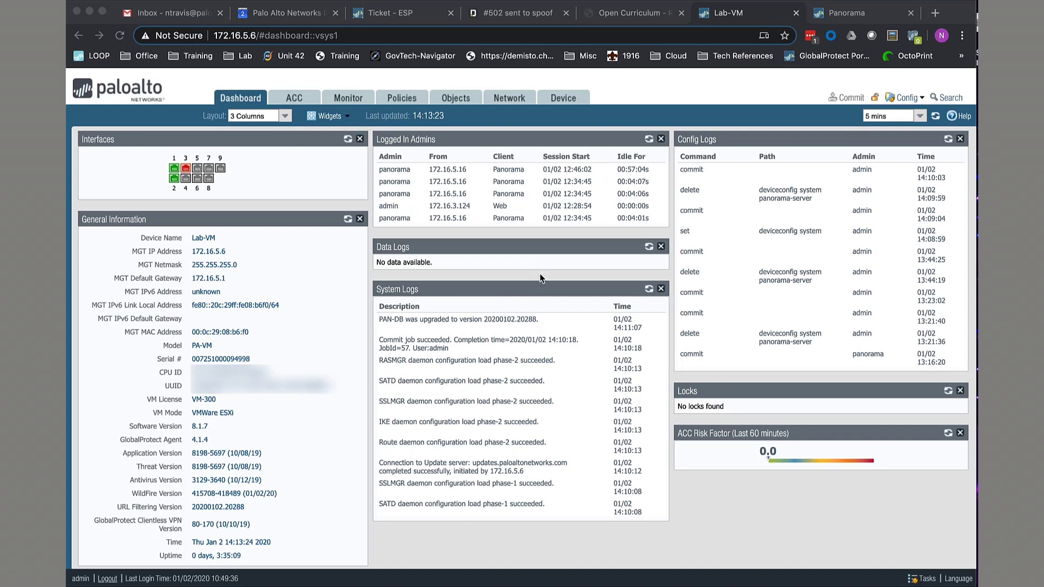
Compare the Lab-VM firewall's software version 8.1.7 with Panorama's version 9.0.5.
{"action": "left_click", "coordinate": [738, 23]}
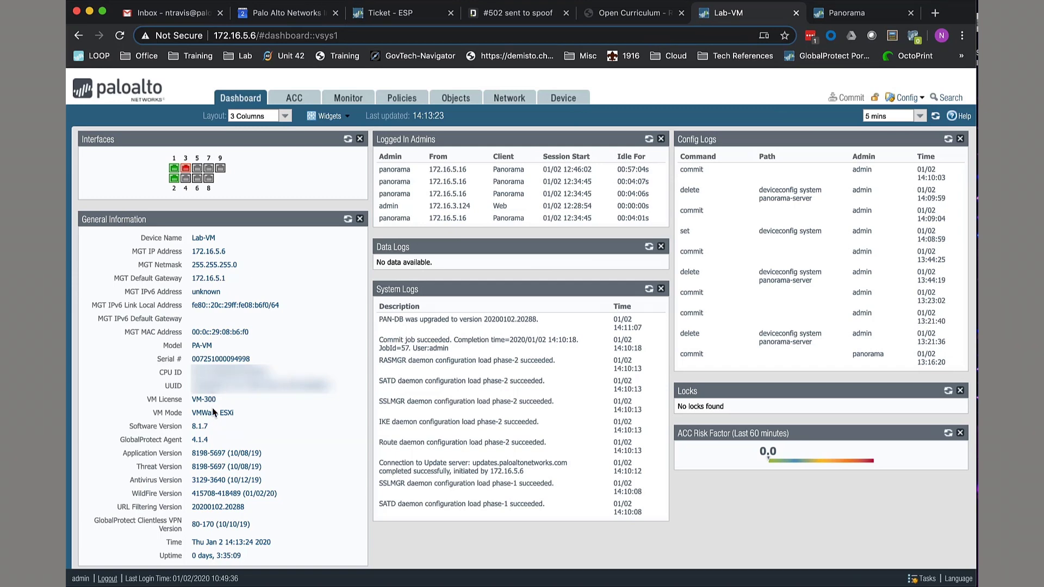
{"action": "left_click", "coordinate": [202, 426]}
{"action": "double_click", "coordinate": [202, 426]}
{"action": "left_click", "coordinate": [854, 14]}
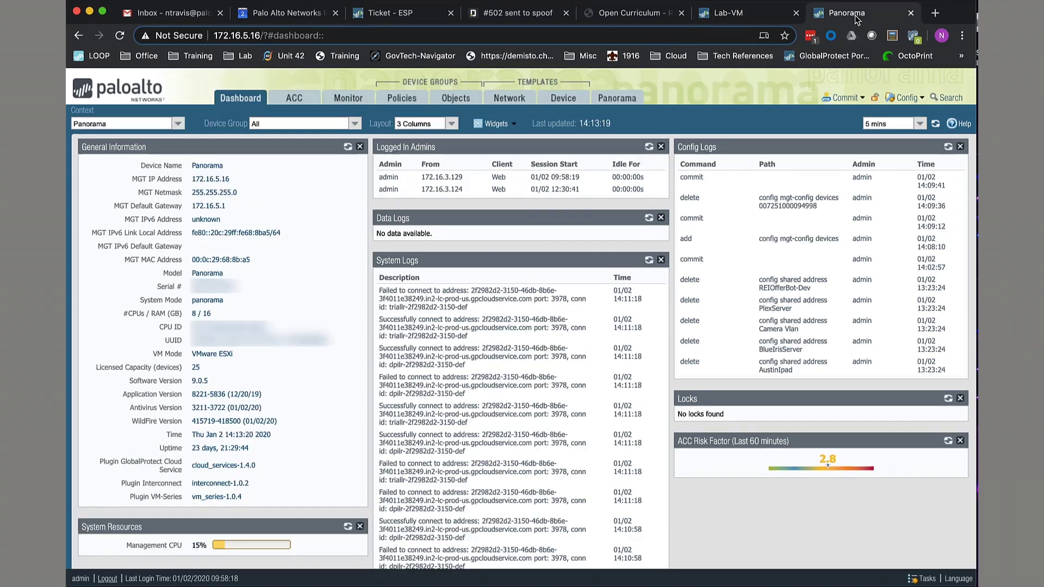
{"action": "double_click", "coordinate": [193, 380]}
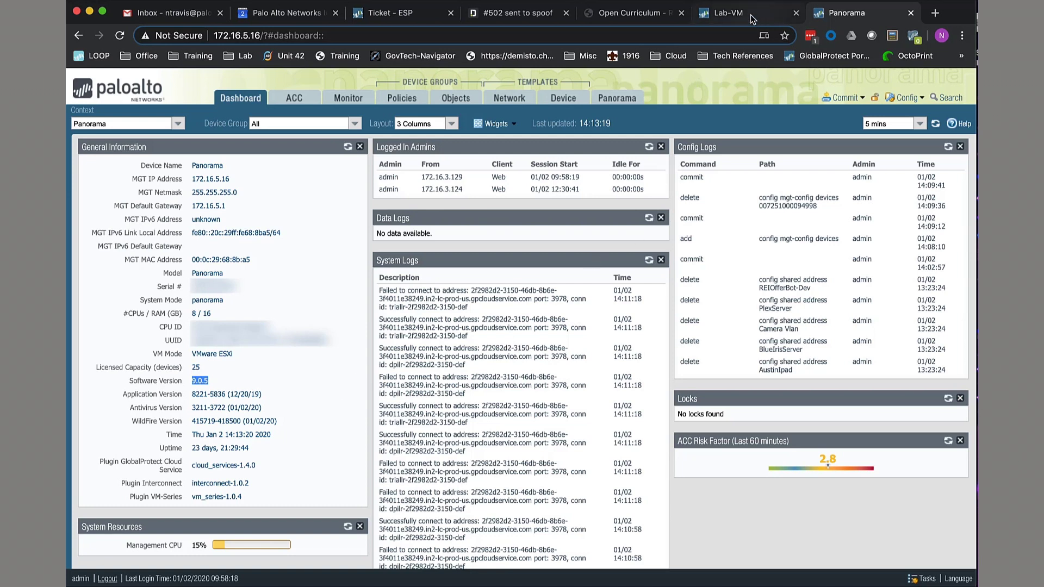
Save a named Panorama configuration snapshot called before-import.xml.
{"action": "left_click", "coordinate": [633, 102]}
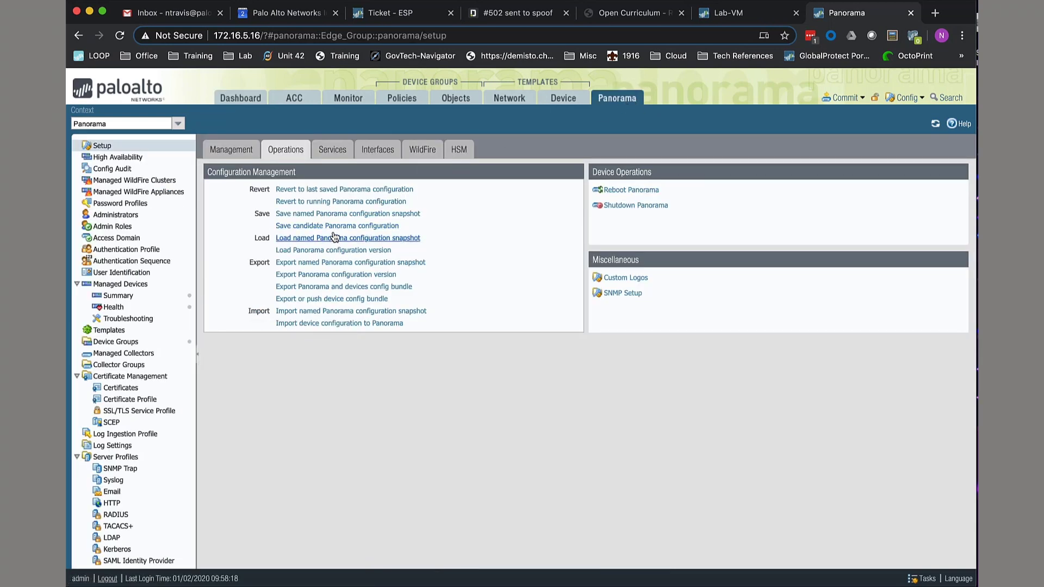
{"action": "left_click", "coordinate": [333, 213]}
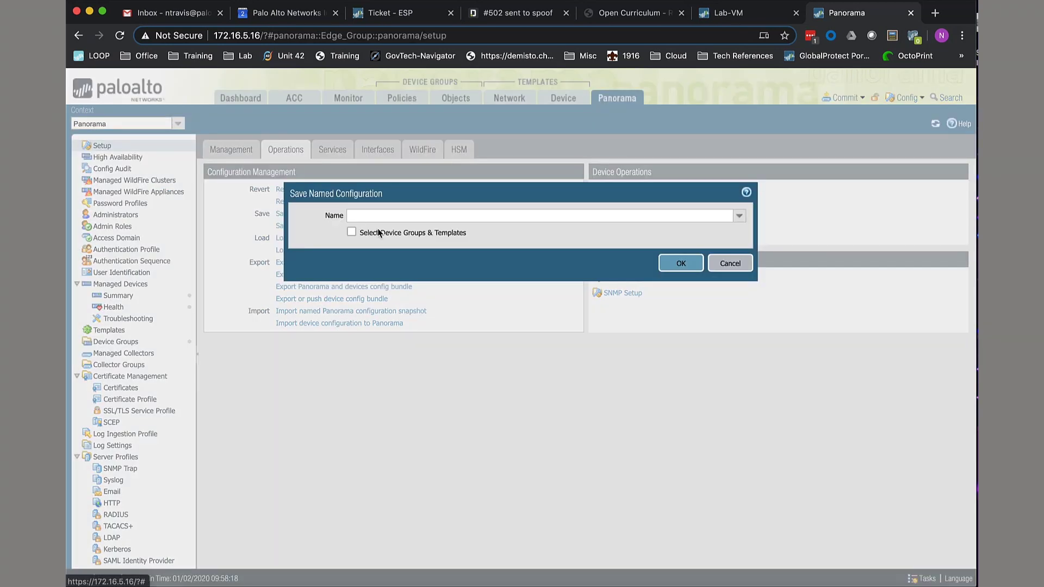
{"action": "left_click", "coordinate": [387, 217]}
{"action": "key", "text": "Escape"}
{"action": "type", "text": "befor"}
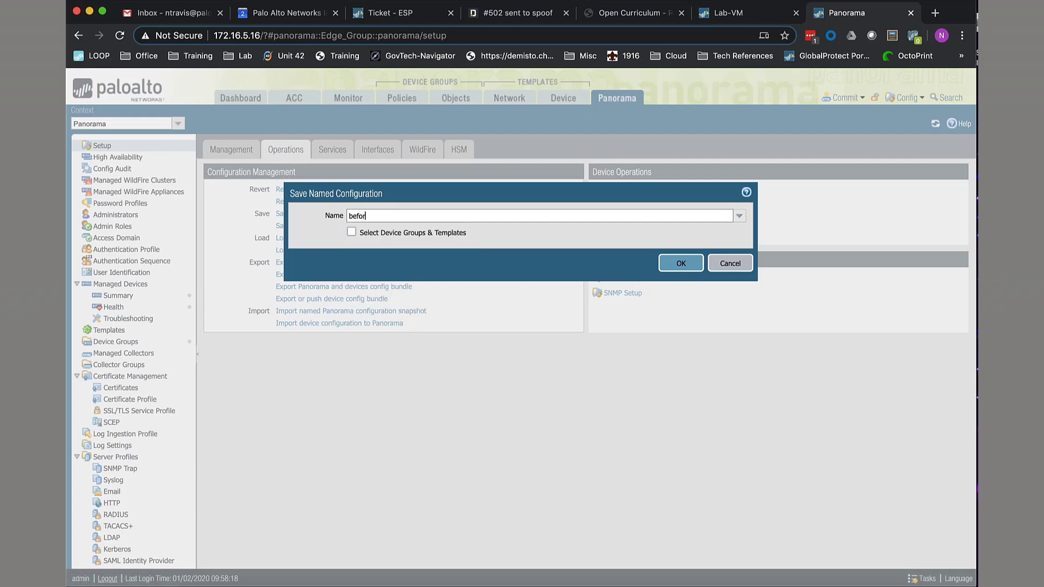
{"action": "type", "text": "e-import.xml"}
{"action": "left_click", "coordinate": [671, 264]}
{"action": "left_click", "coordinate": [520, 382]}
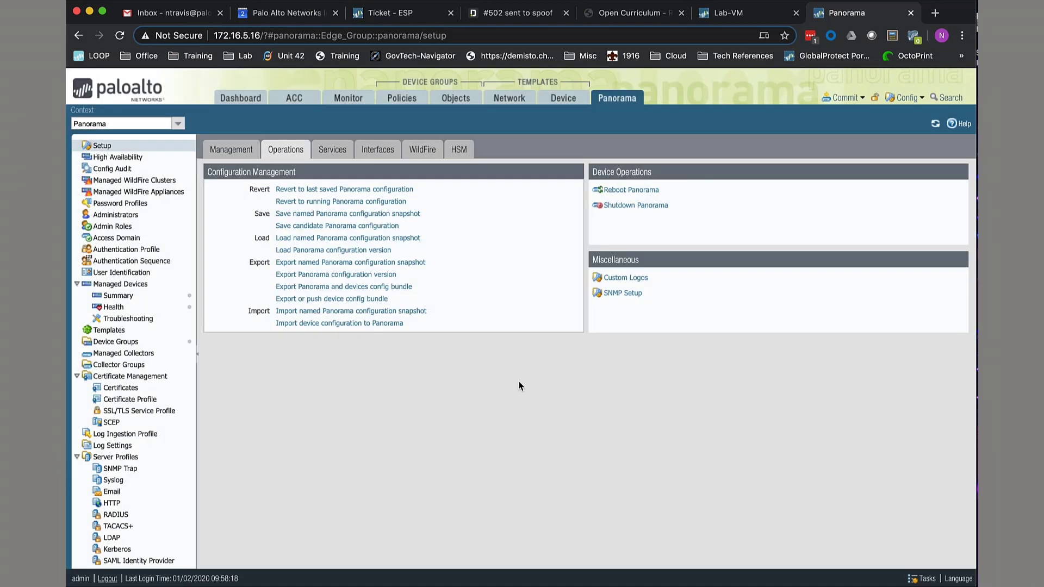
Check the Lab-VM firewall's existing saved snapshots without saving, then return to its dashboard.
{"action": "left_click", "coordinate": [728, 19]}
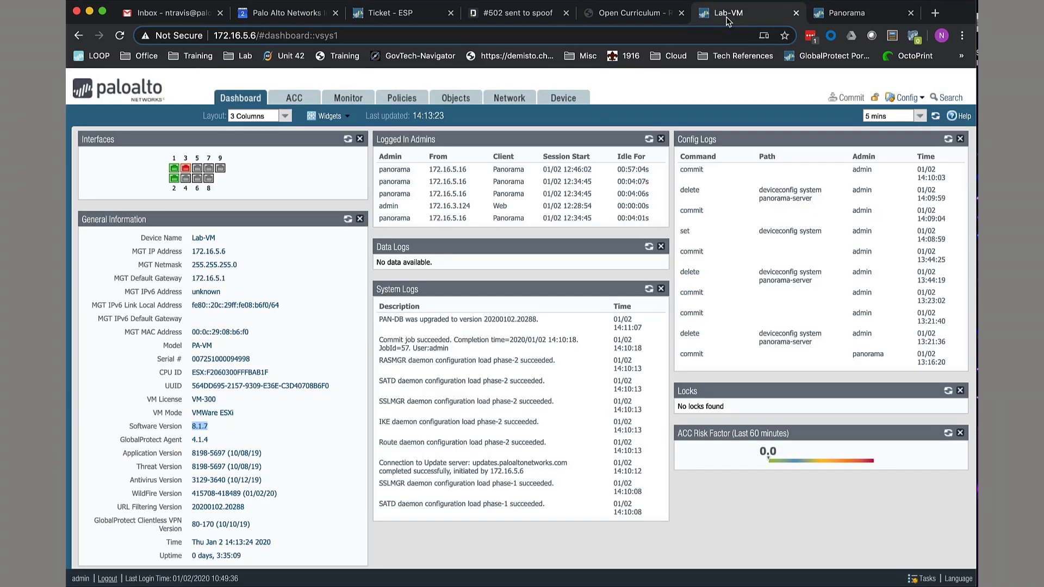
{"action": "left_click", "coordinate": [568, 99]}
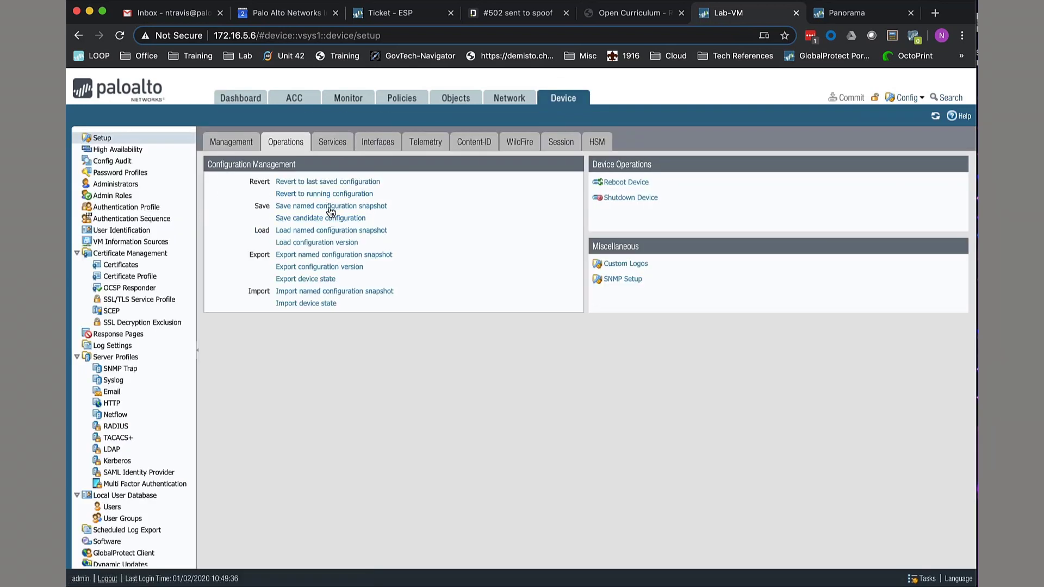
{"action": "left_click", "coordinate": [348, 206]}
{"action": "left_click", "coordinate": [630, 321]}
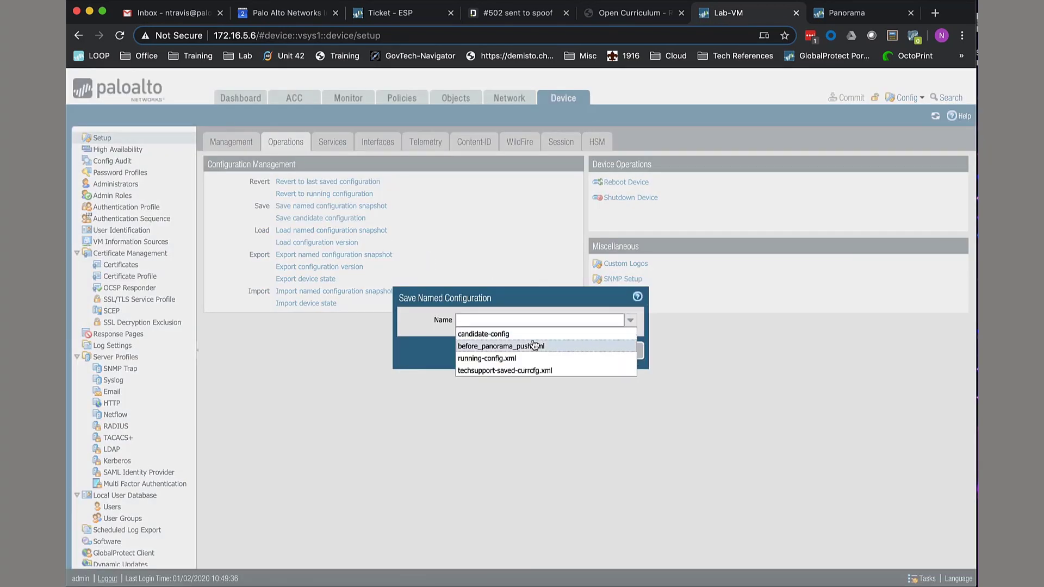
{"action": "left_click", "coordinate": [517, 327]}
{"action": "left_click", "coordinate": [638, 358]}
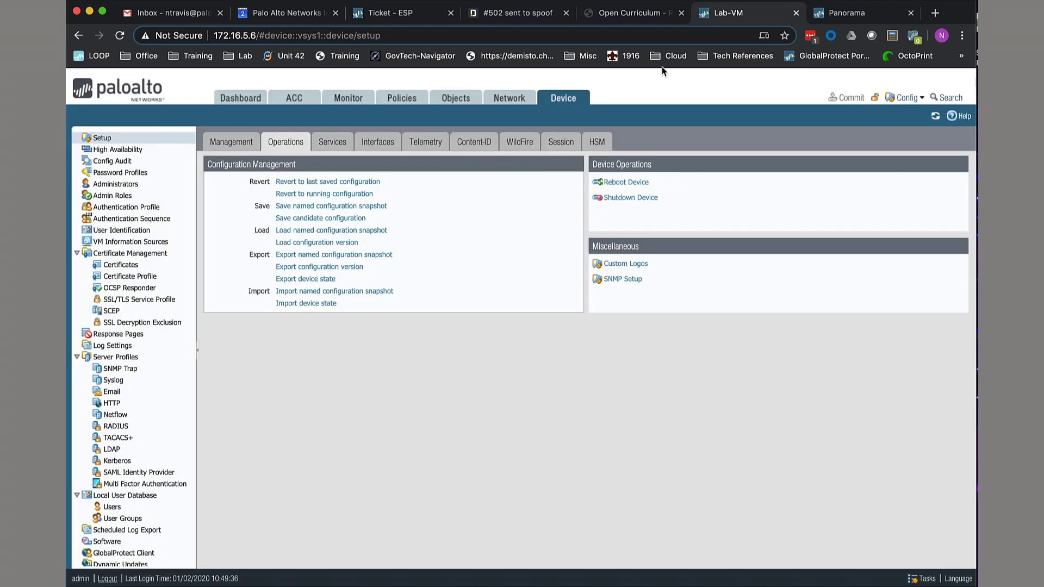
{"action": "left_click", "coordinate": [240, 98]}
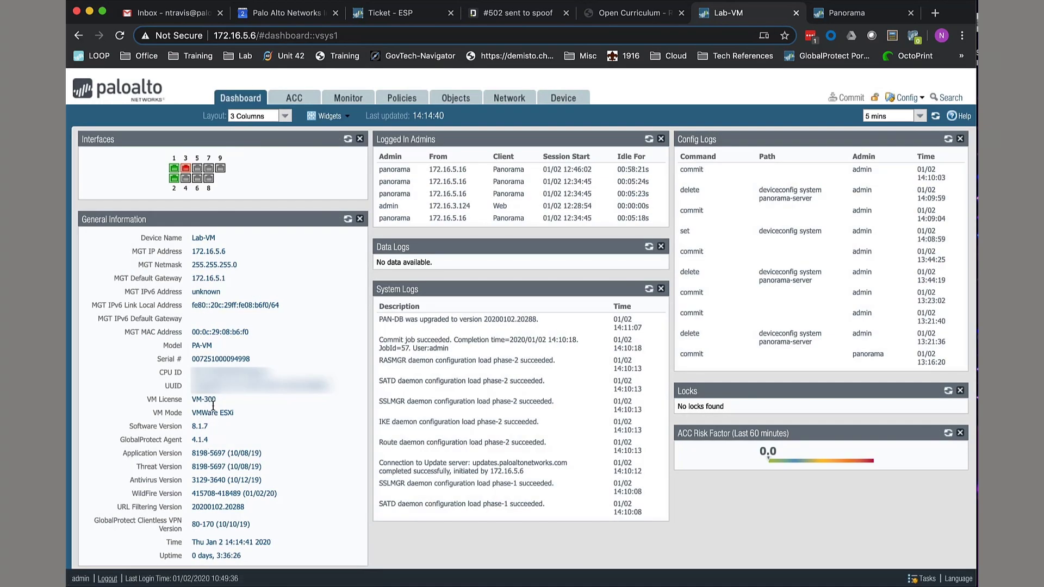
Add the Lab-VM firewall's serial number as a managed device without associating a device group.
{"action": "double_click", "coordinate": [210, 358]}
{"action": "key", "text": "super+c"}
{"action": "left_click", "coordinate": [852, 13]}
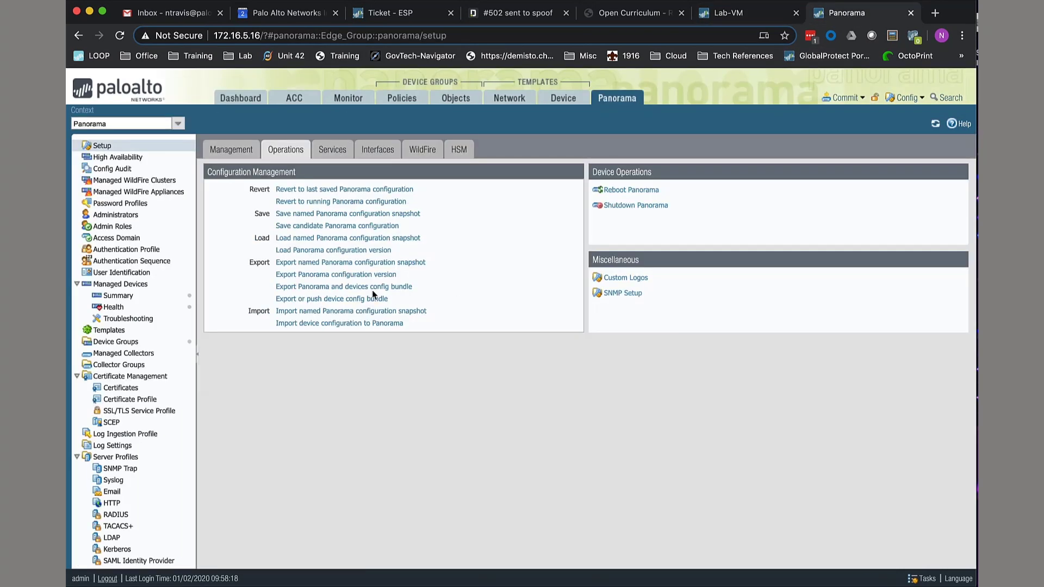
{"action": "left_click", "coordinate": [125, 294]}
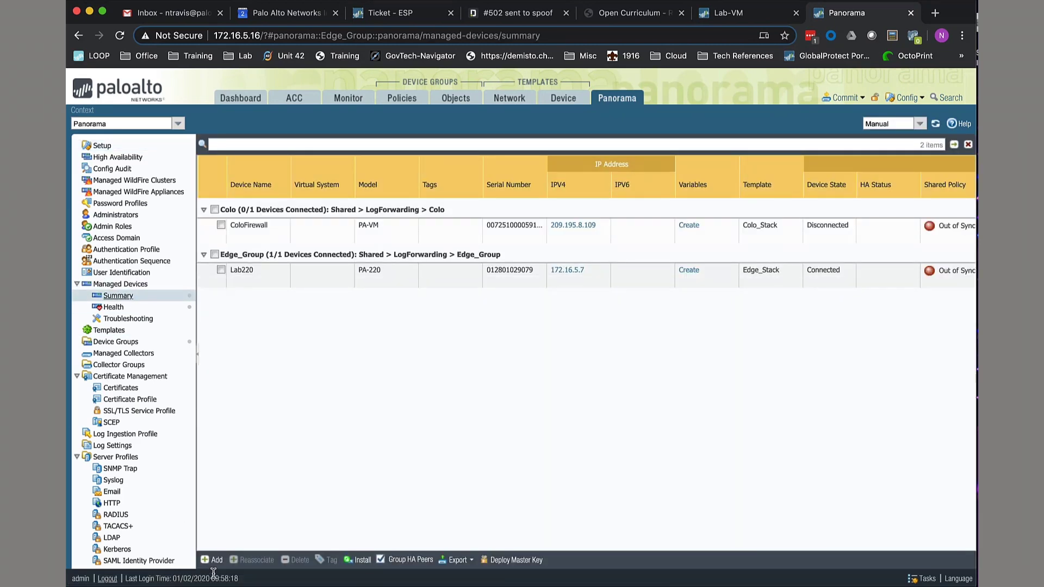
{"action": "left_click", "coordinate": [213, 563]}
{"action": "key", "text": "super+v"}
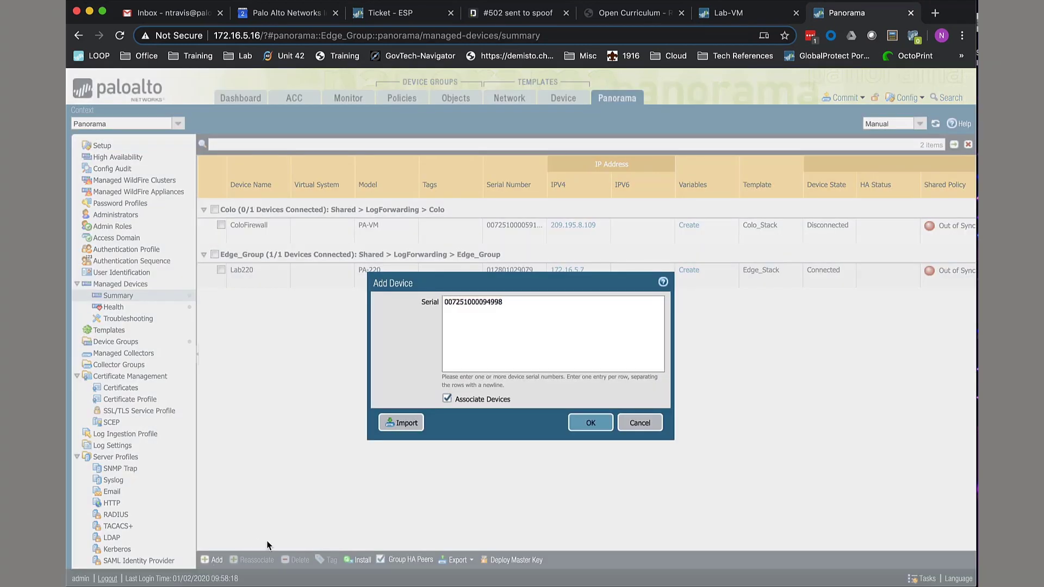
{"action": "left_click", "coordinate": [446, 399]}
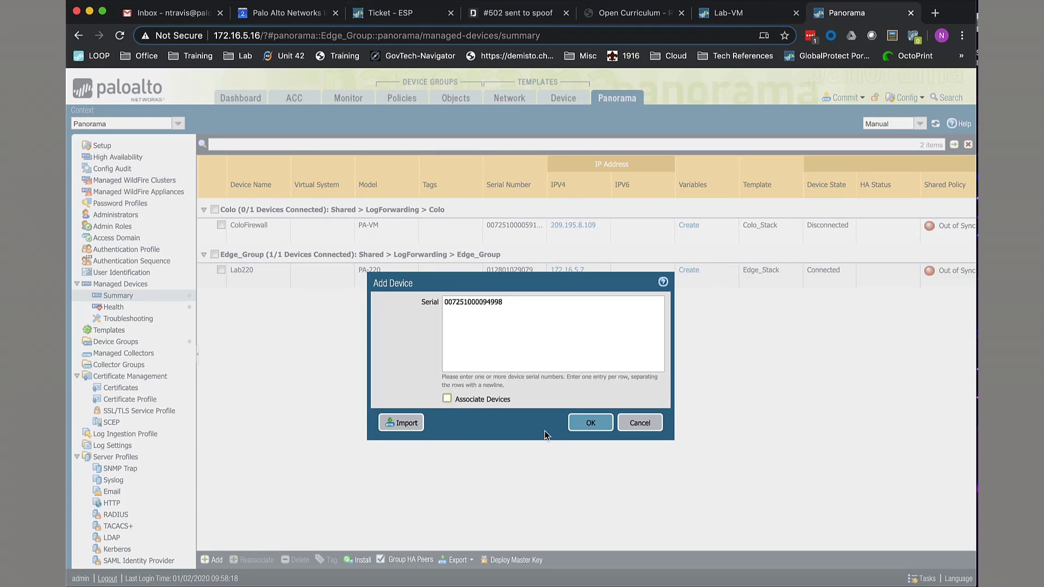
{"action": "left_click", "coordinate": [578, 426]}
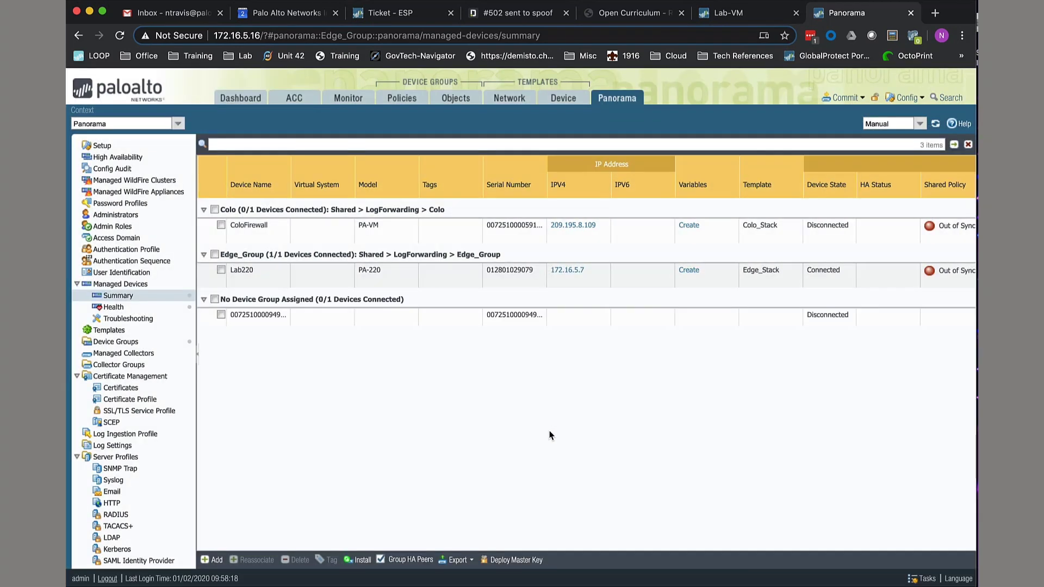
Commit the new managed device to Panorama.
{"action": "left_click", "coordinate": [842, 104]}
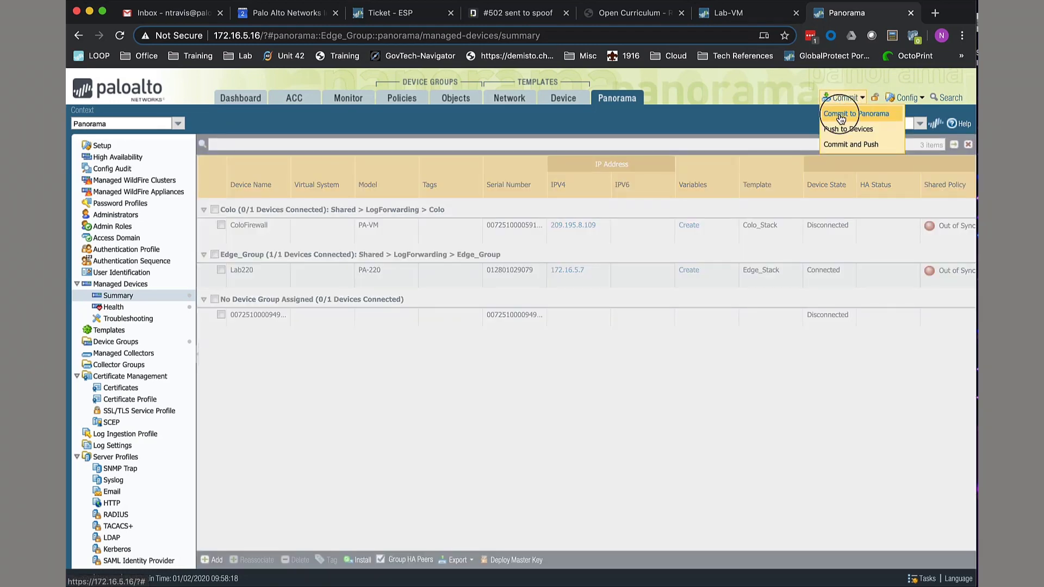
{"action": "left_click", "coordinate": [841, 114]}
{"action": "left_click", "coordinate": [696, 474]}
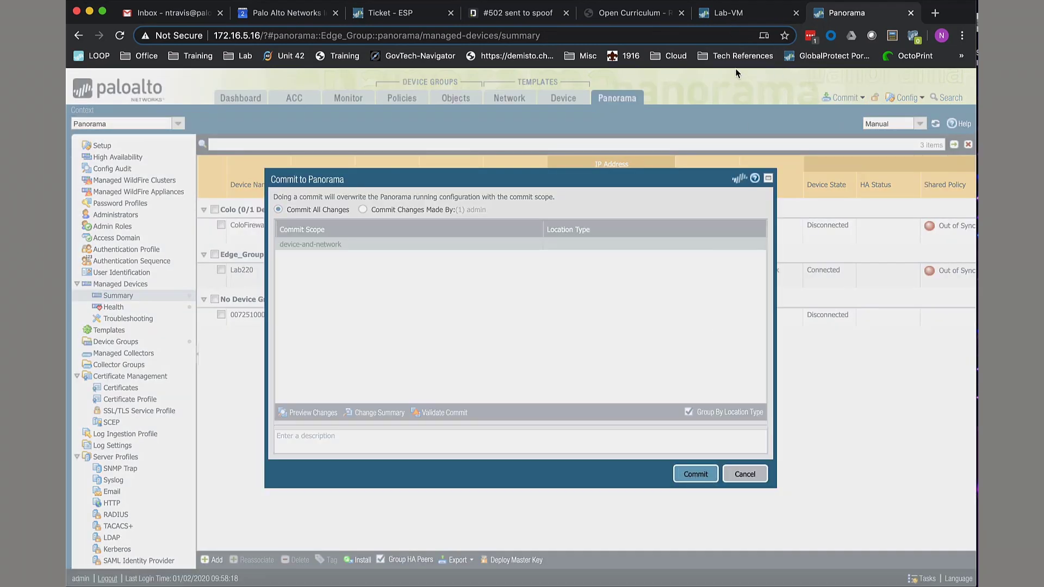
Set the Lab-VM firewall's Panorama server address to 172.16.5.16.
{"action": "left_click", "coordinate": [733, 16]}
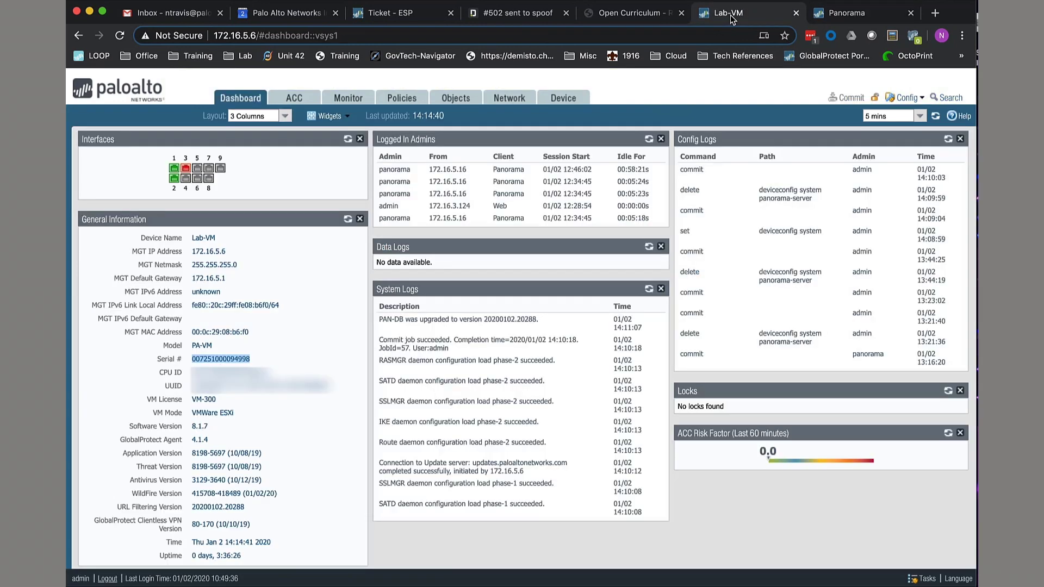
{"action": "left_click", "coordinate": [571, 101]}
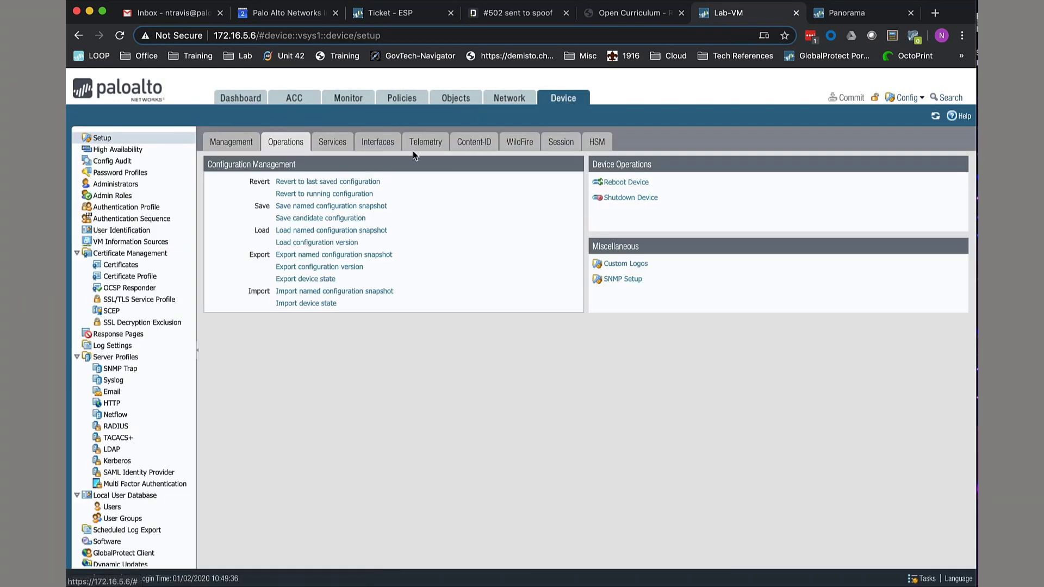
{"action": "left_click", "coordinate": [241, 141]}
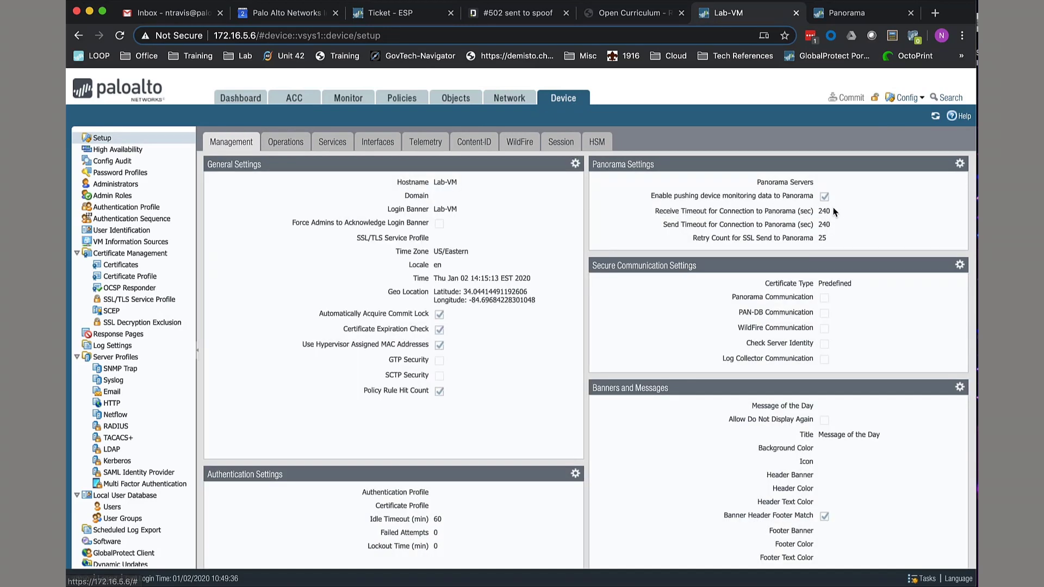
{"action": "left_click", "coordinate": [960, 164]}
{"action": "left_click", "coordinate": [465, 290]}
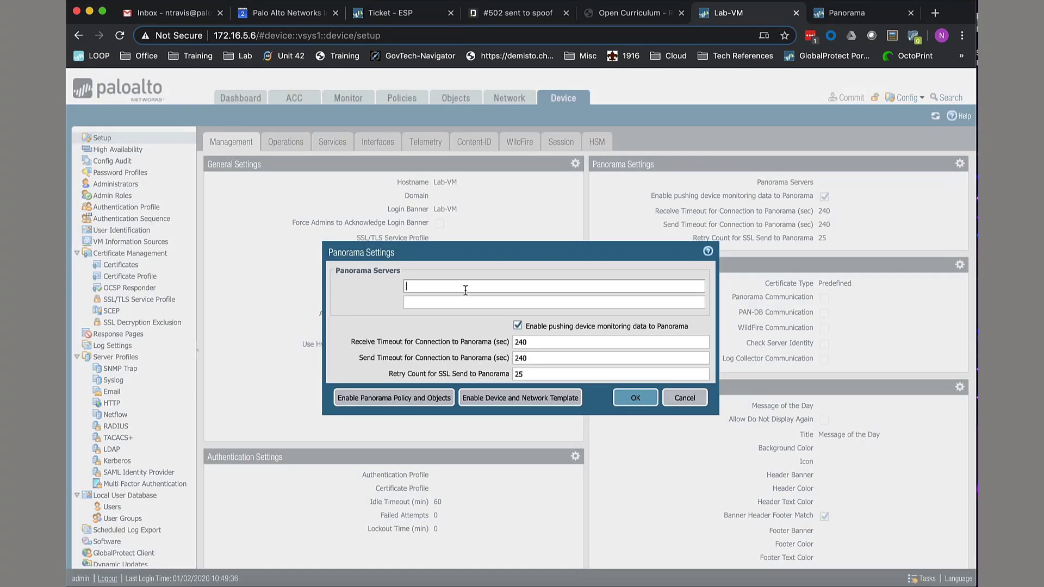
{"action": "type", "text": "172.16.5.16"}
Enable Panorama policy and objects and device and network templates on the firewall.
{"action": "left_click", "coordinate": [349, 403]}
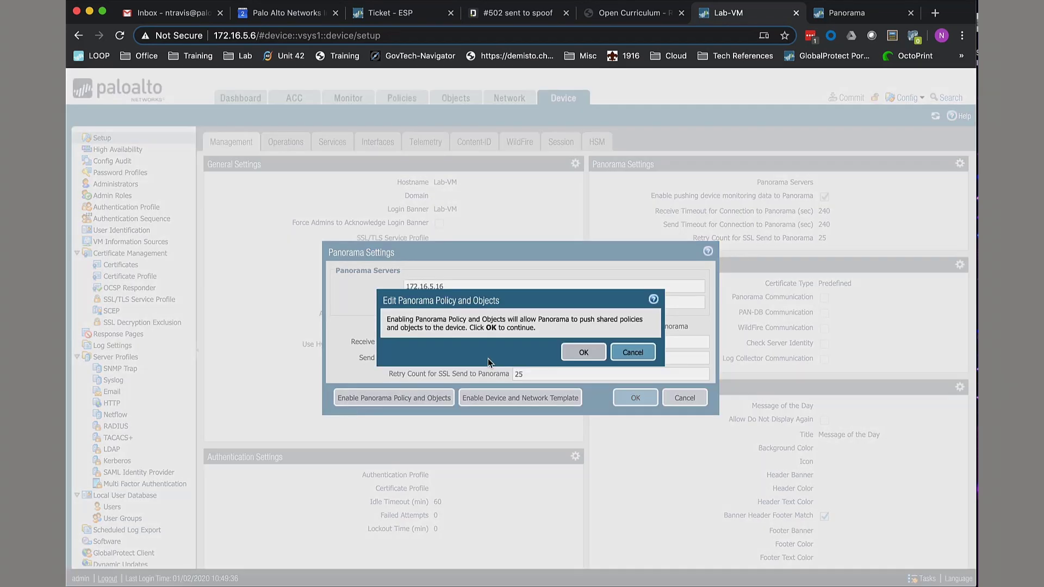
{"action": "left_click", "coordinate": [584, 352]}
{"action": "left_click", "coordinate": [497, 402]}
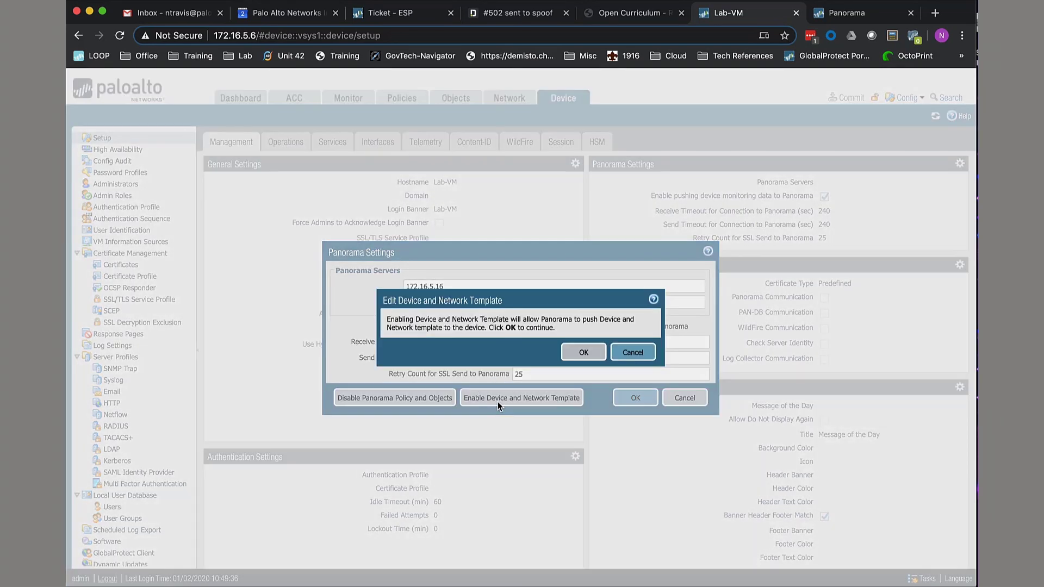
{"action": "left_click", "coordinate": [568, 357]}
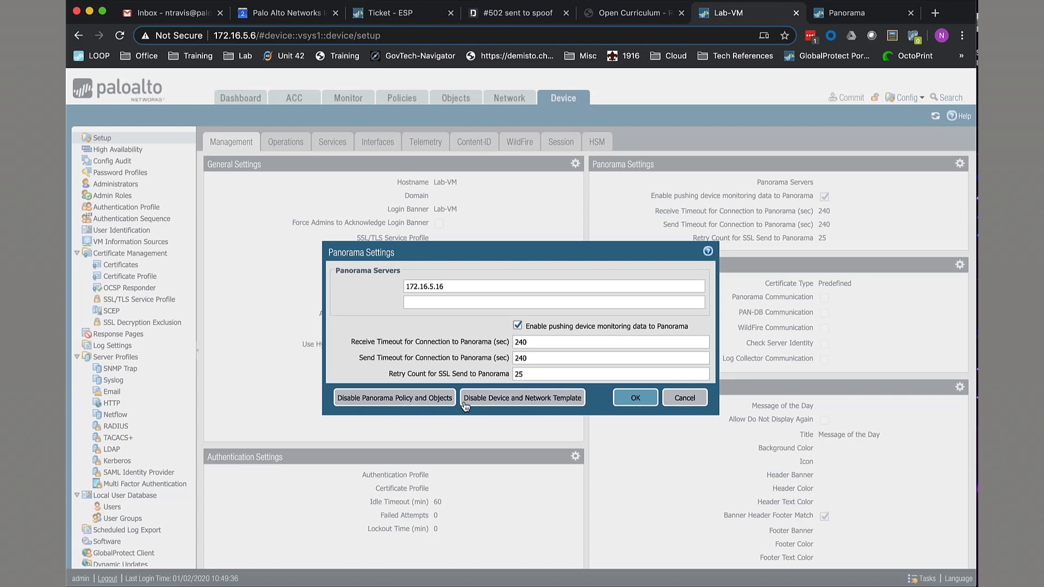
Save the Panorama settings, review security rules and address objects, and commit the firewall configuration.
{"action": "left_click", "coordinate": [636, 398]}
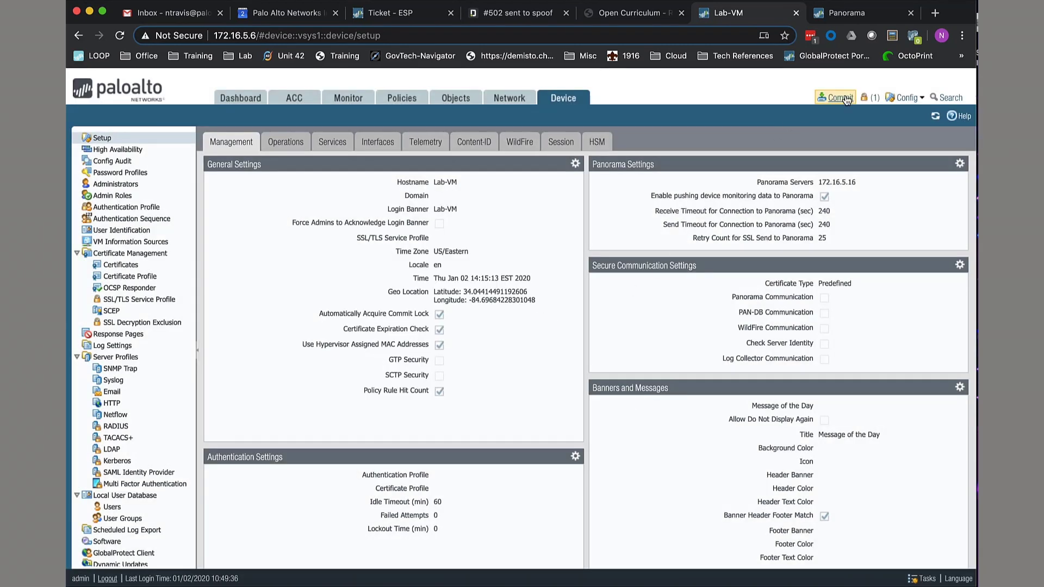
{"action": "left_click", "coordinate": [401, 104]}
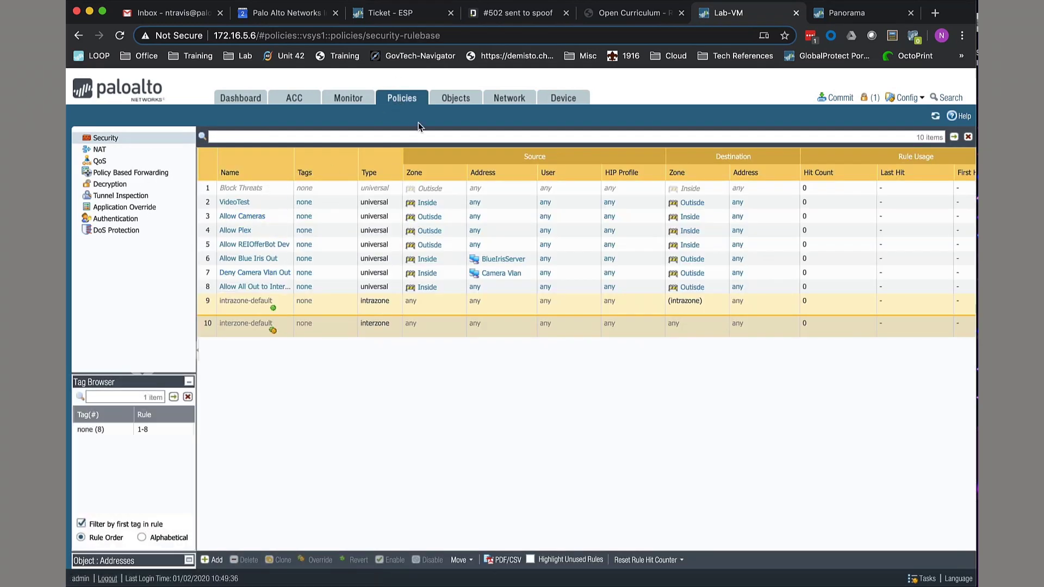
{"action": "left_click", "coordinate": [456, 98]}
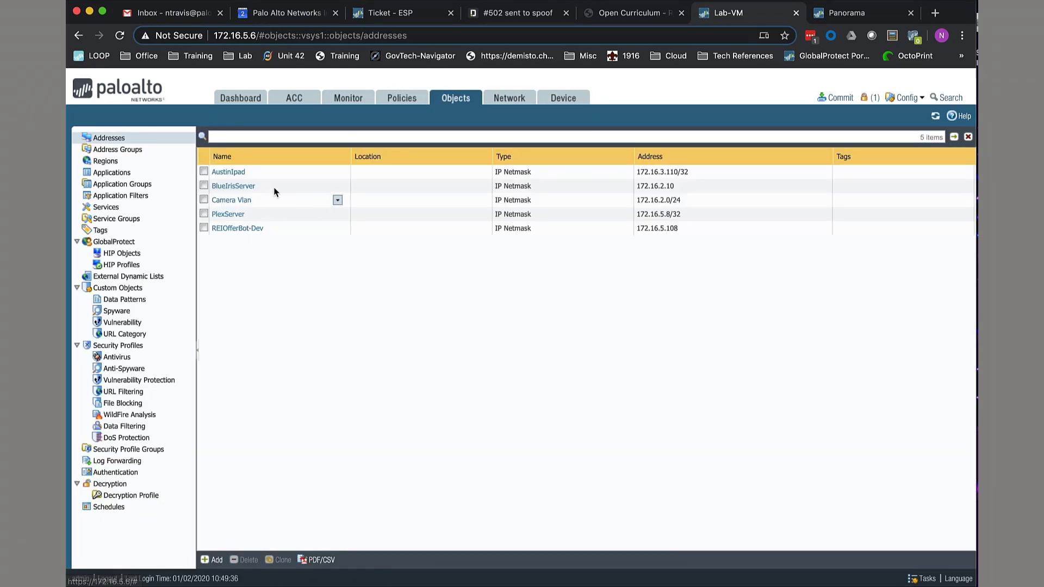
{"action": "left_click", "coordinate": [838, 98]}
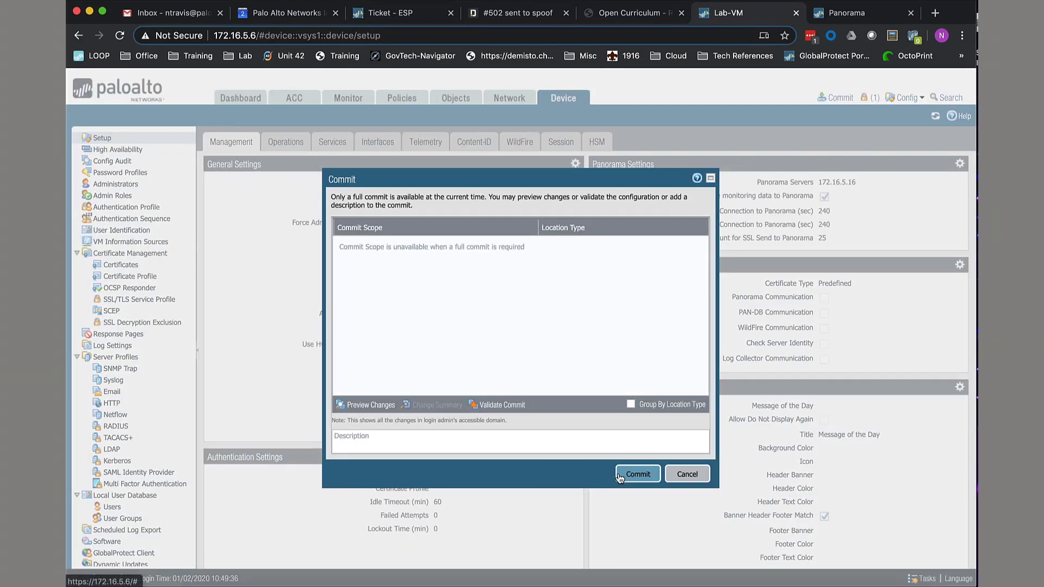
{"action": "left_click", "coordinate": [620, 476]}
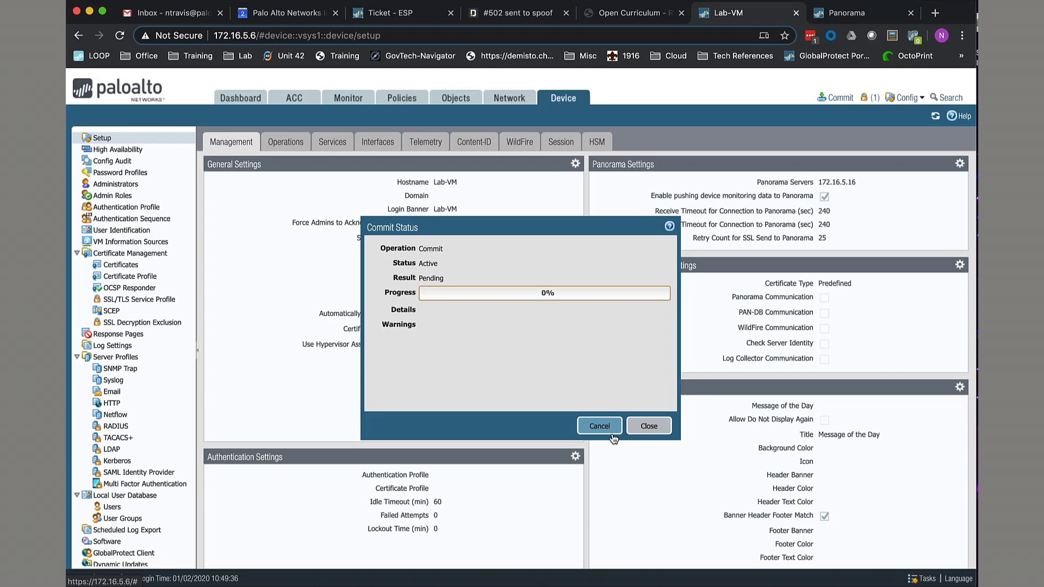
Refresh Managed Devices to confirm Lab-VM is connected at 172.16.5.6, then view the Templates list.
{"action": "left_click", "coordinate": [848, 12]}
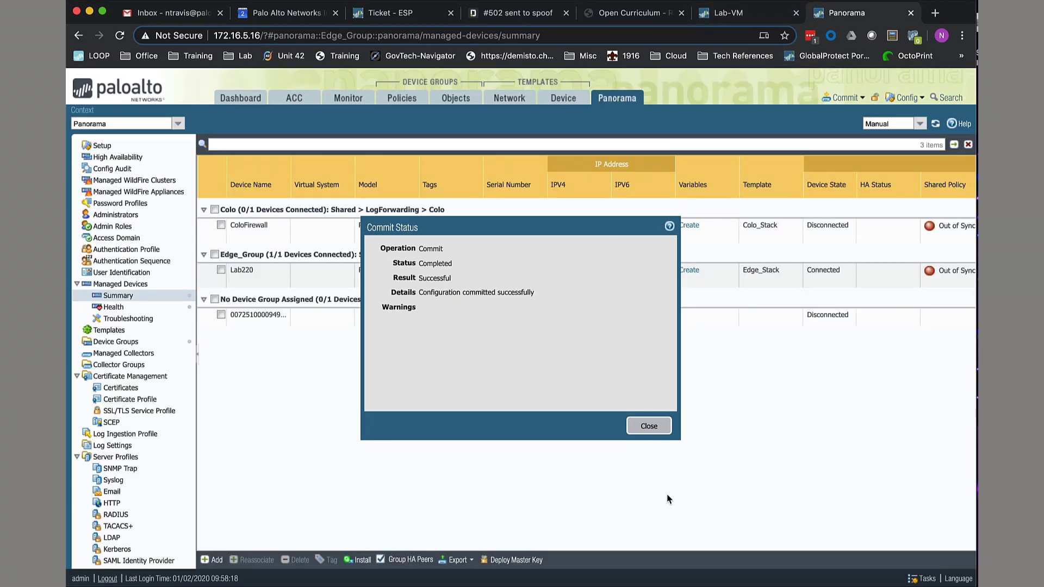
{"action": "left_click", "coordinate": [644, 426]}
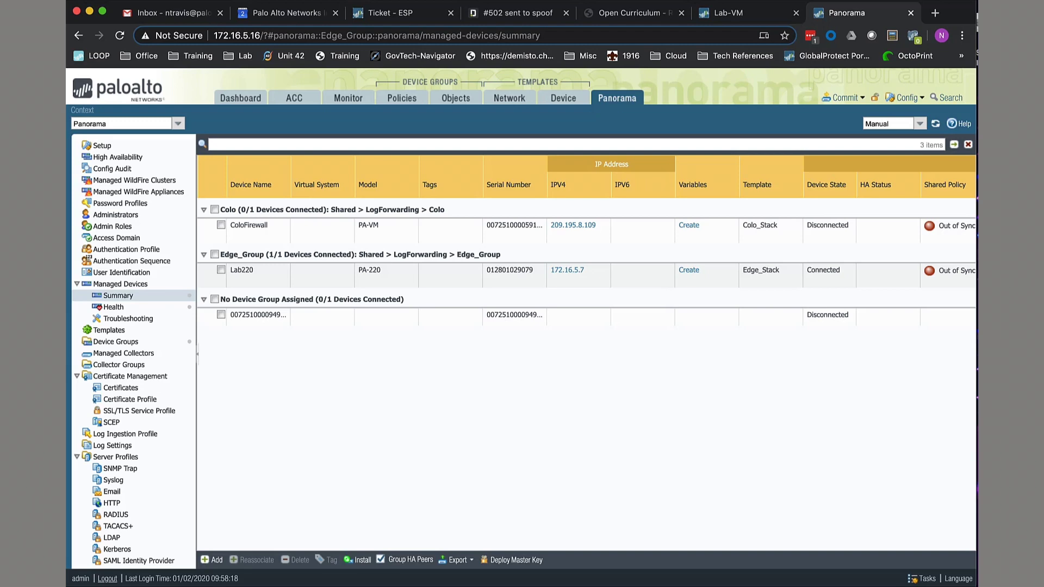
{"action": "left_click", "coordinate": [722, 15]}
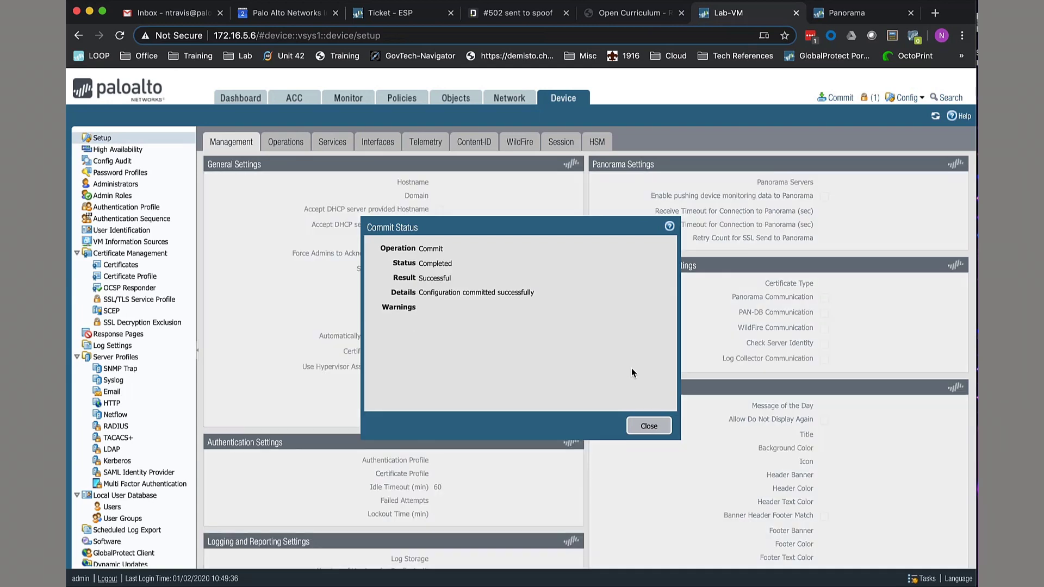
{"action": "left_click", "coordinate": [846, 18]}
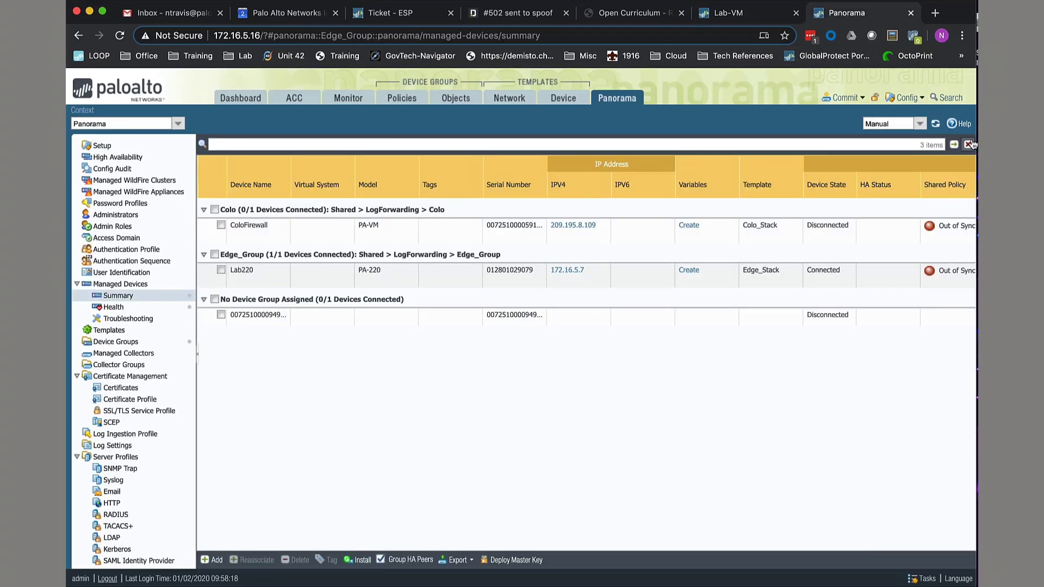
{"action": "left_click", "coordinate": [935, 123]}
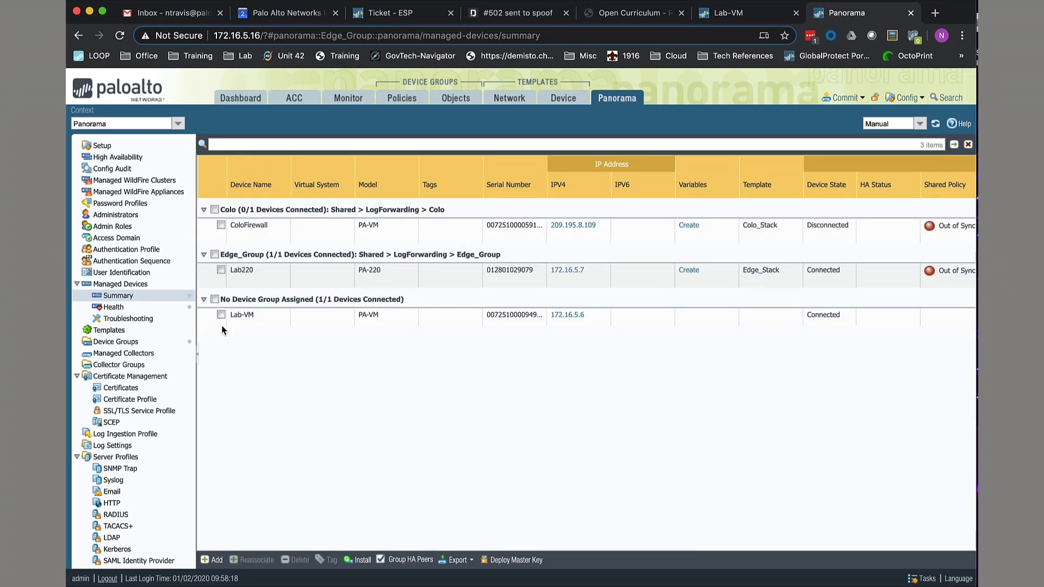
{"action": "left_click", "coordinate": [150, 332]}
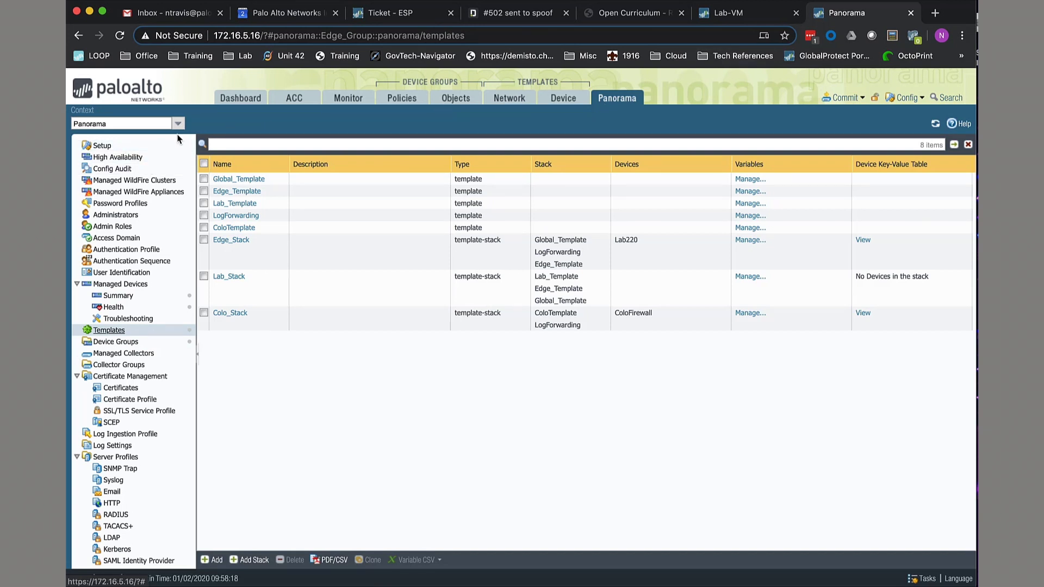
Import the Lab-VM device configuration, naming both the template and device group Lab-VM-test.
{"action": "left_click", "coordinate": [116, 146]}
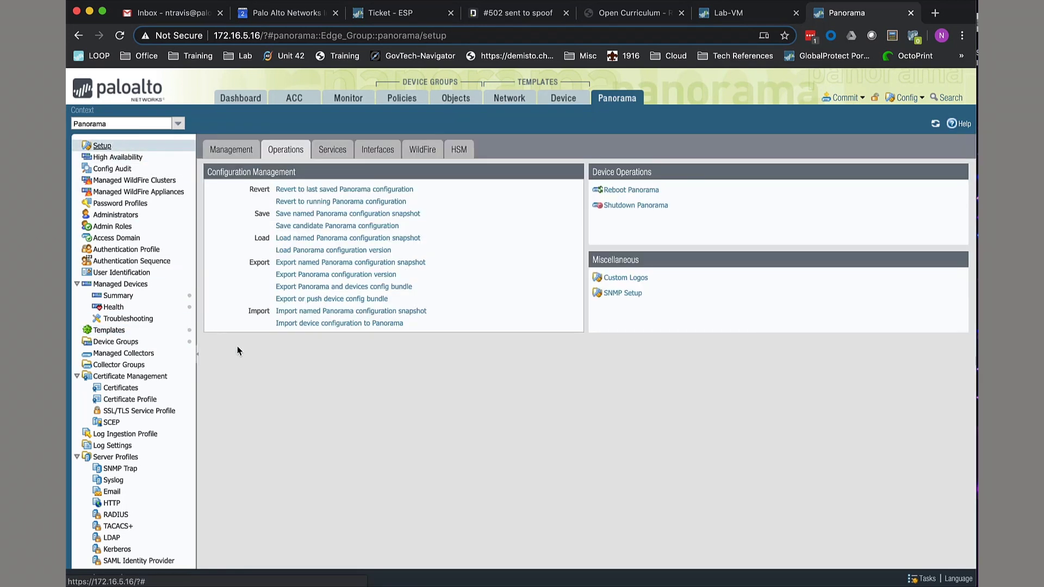
{"action": "left_click", "coordinate": [294, 324]}
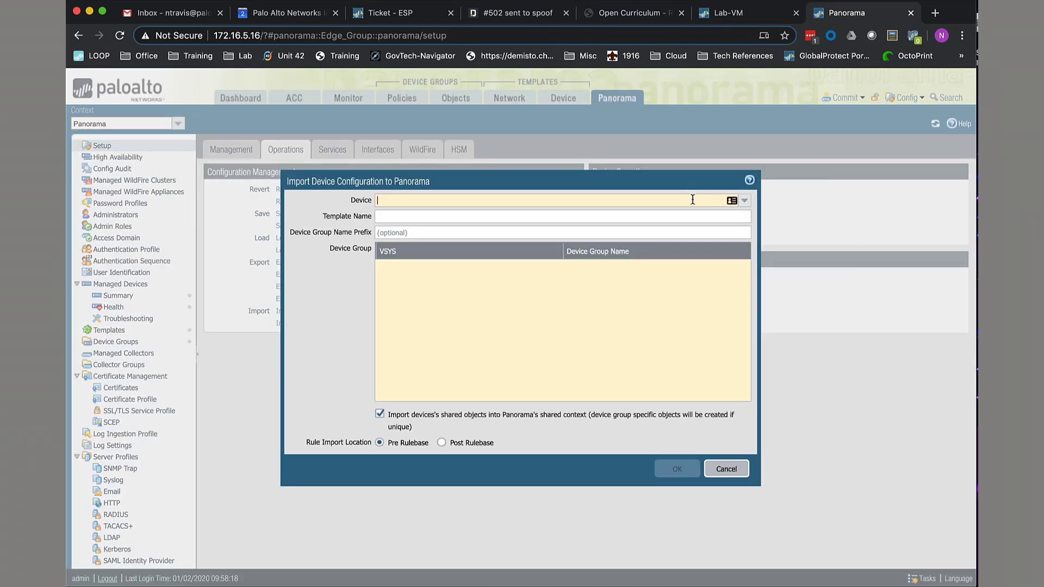
{"action": "left_click", "coordinate": [732, 200]}
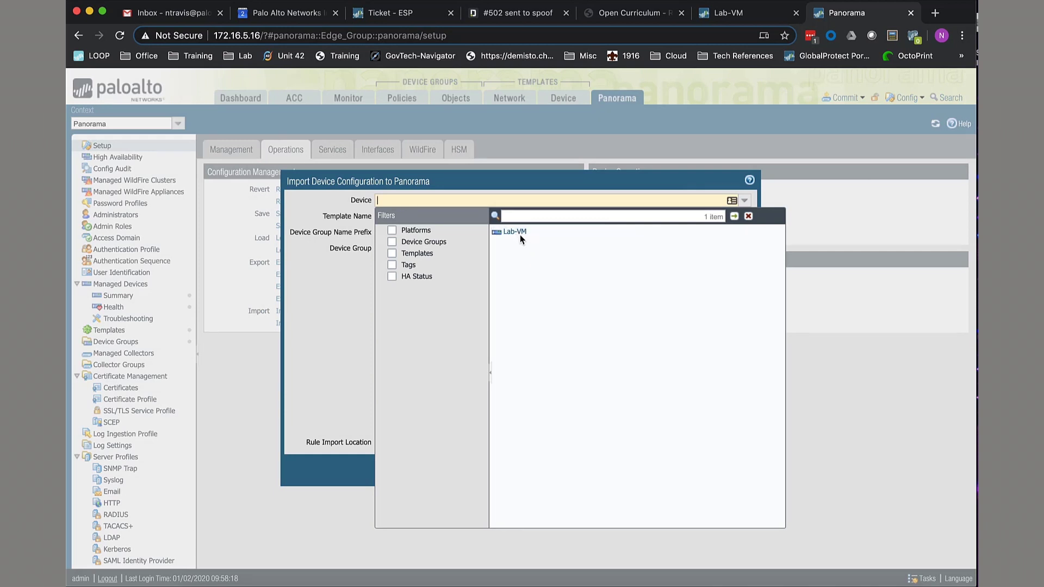
{"action": "mouse_move", "coordinate": [509, 234]}
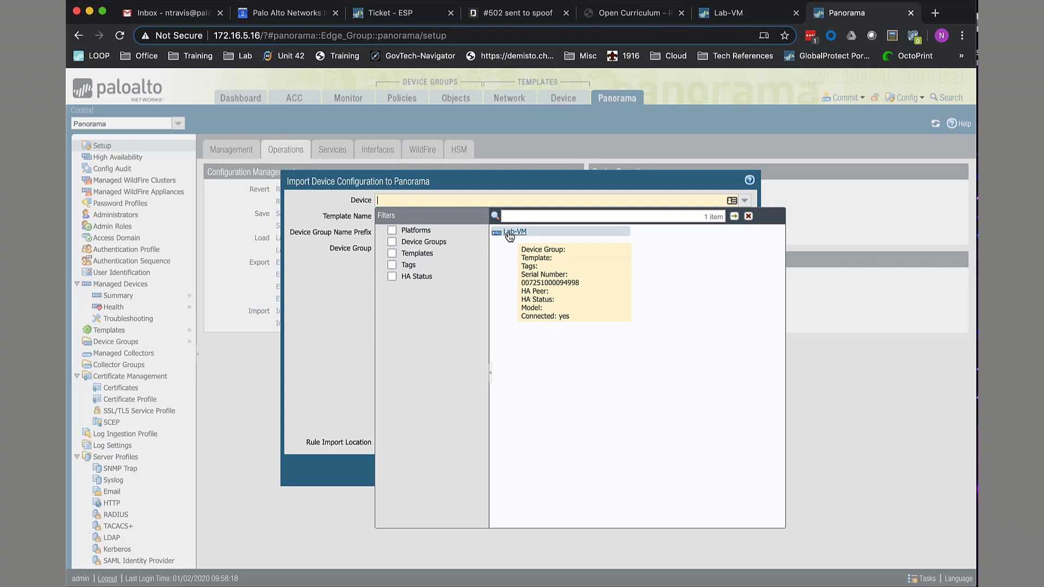
{"action": "left_click", "coordinate": [509, 234]}
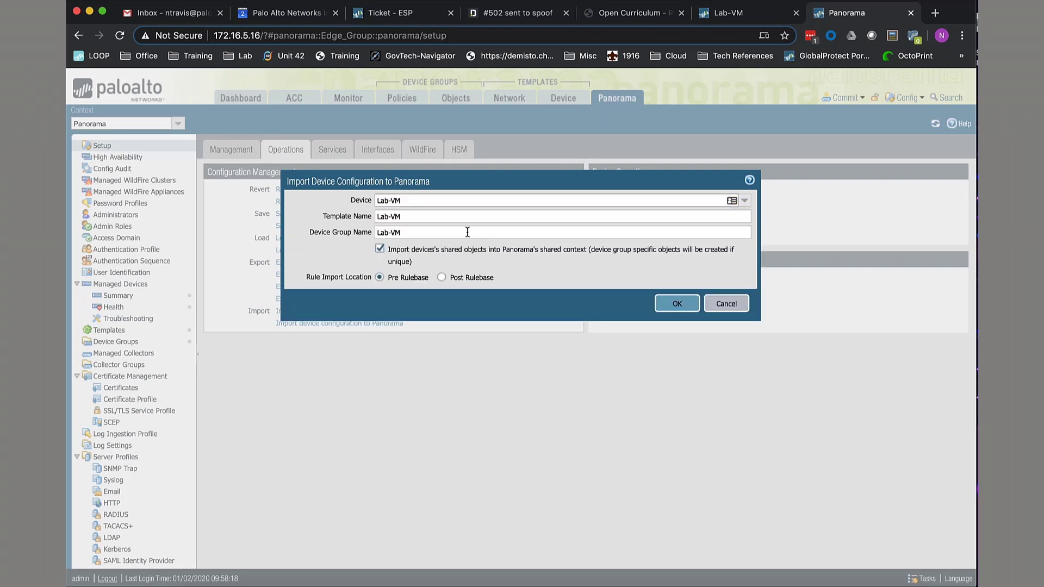
{"action": "left_click", "coordinate": [465, 217]}
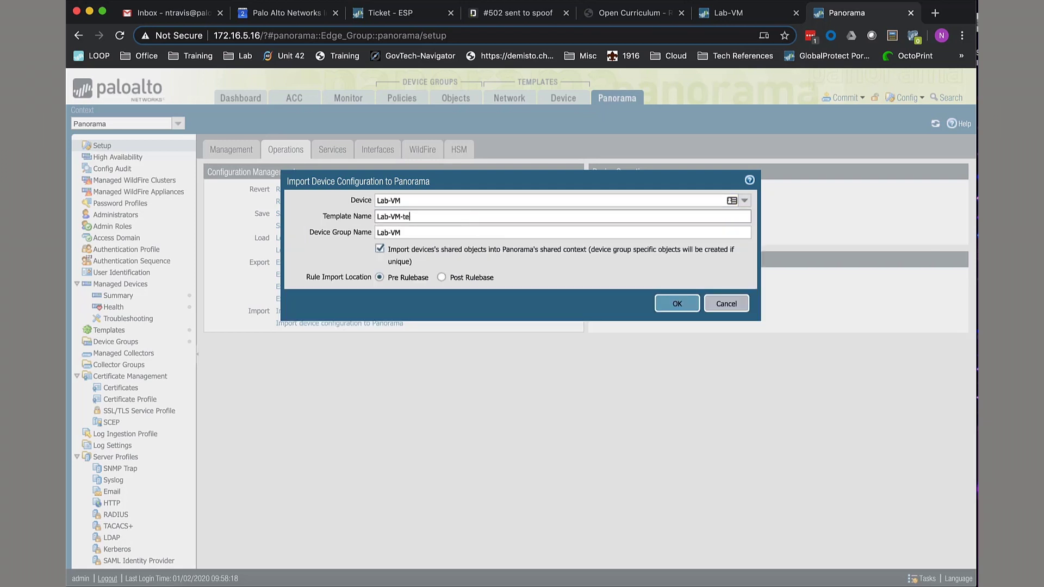
{"action": "left_click", "coordinate": [462, 231]}
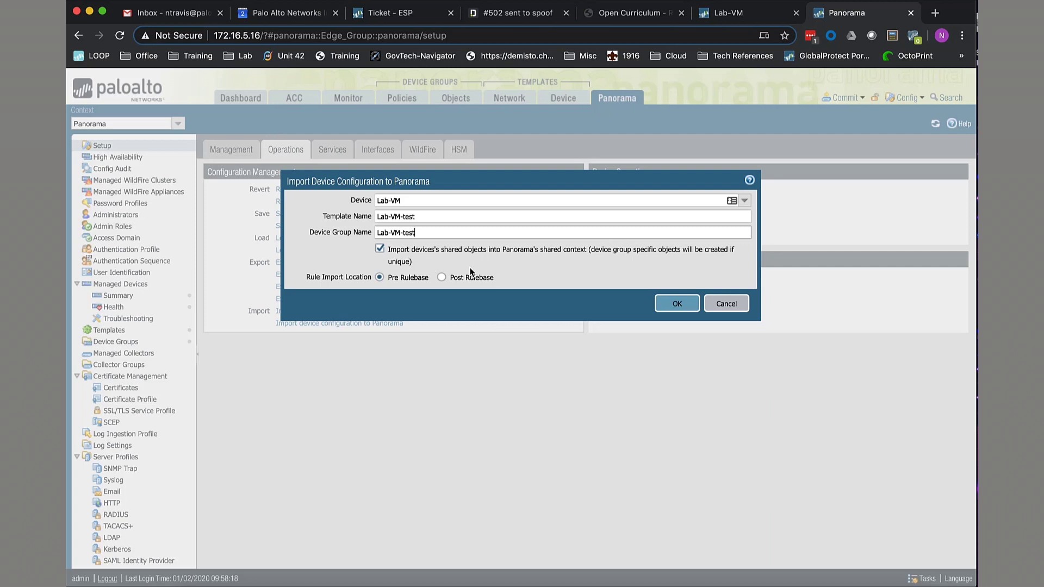
{"action": "left_click", "coordinate": [675, 303]}
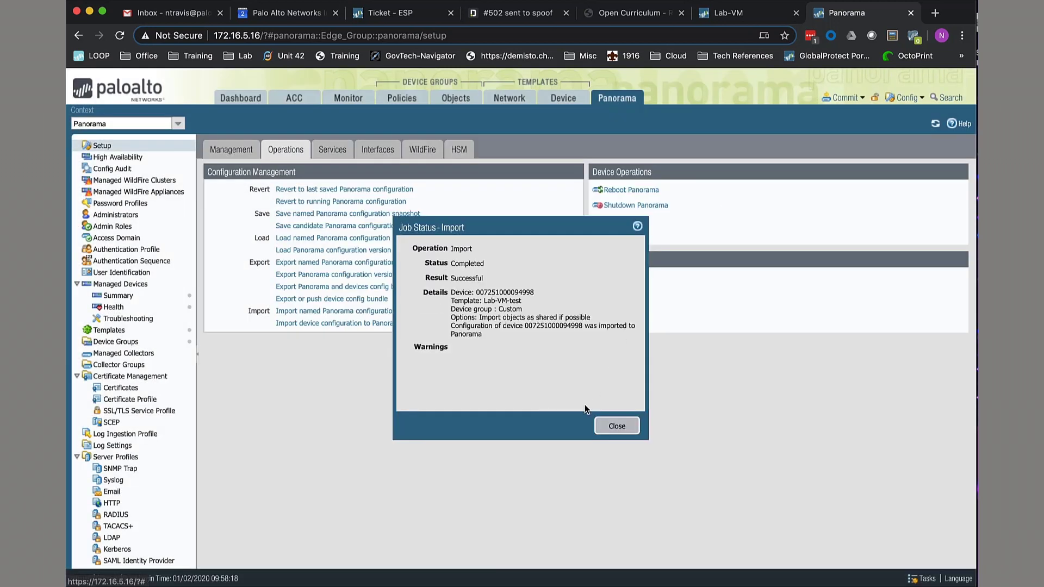
Review Lab-VM-test's eight imported security pre-rules and five address objects, including PlexServer.
{"action": "left_click", "coordinate": [609, 428]}
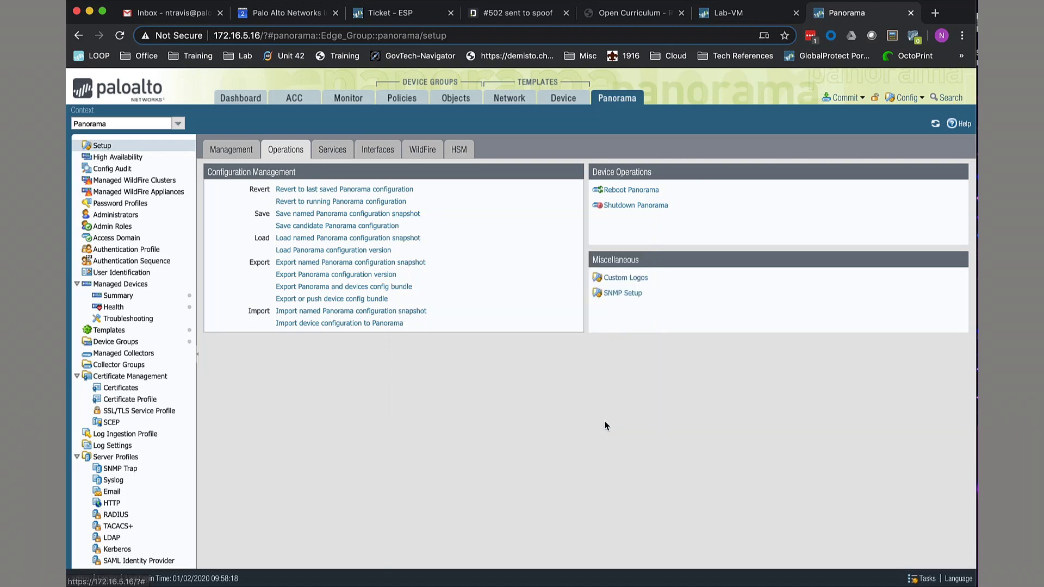
{"action": "left_click", "coordinate": [398, 98]}
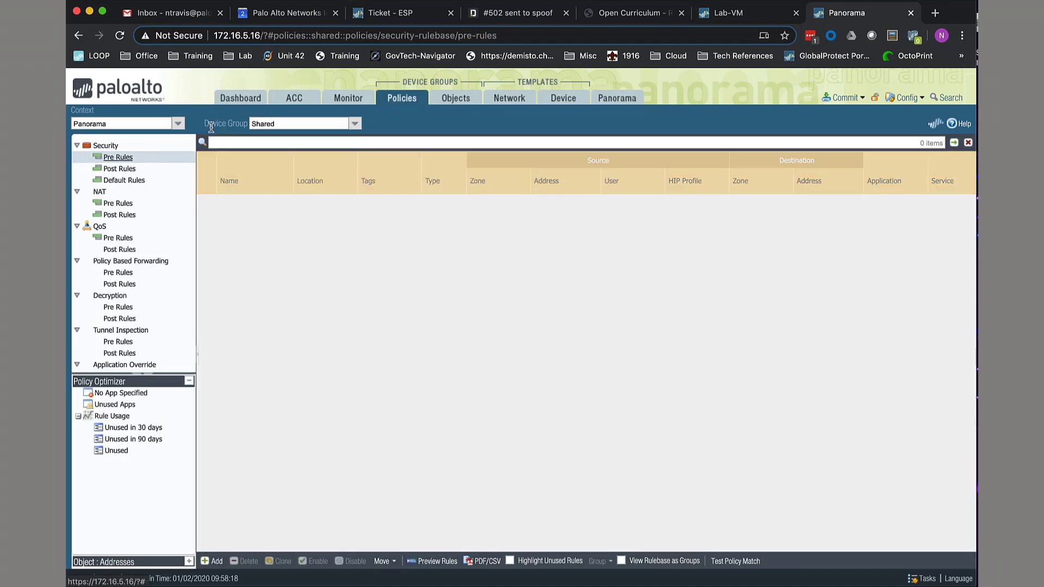
{"action": "left_click", "coordinate": [354, 123]}
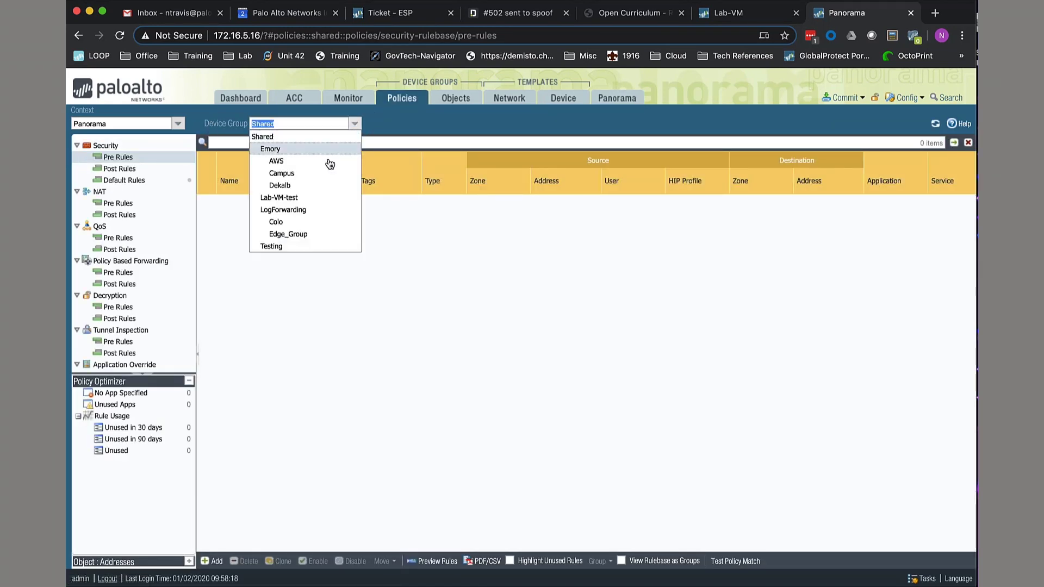
{"action": "left_click", "coordinate": [303, 199]}
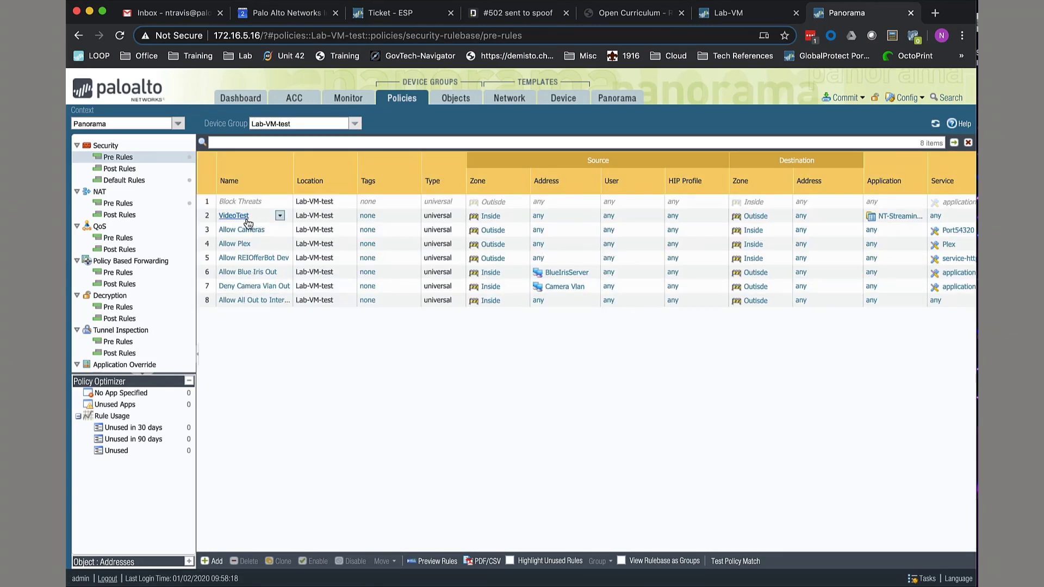
{"action": "left_click", "coordinate": [456, 98]}
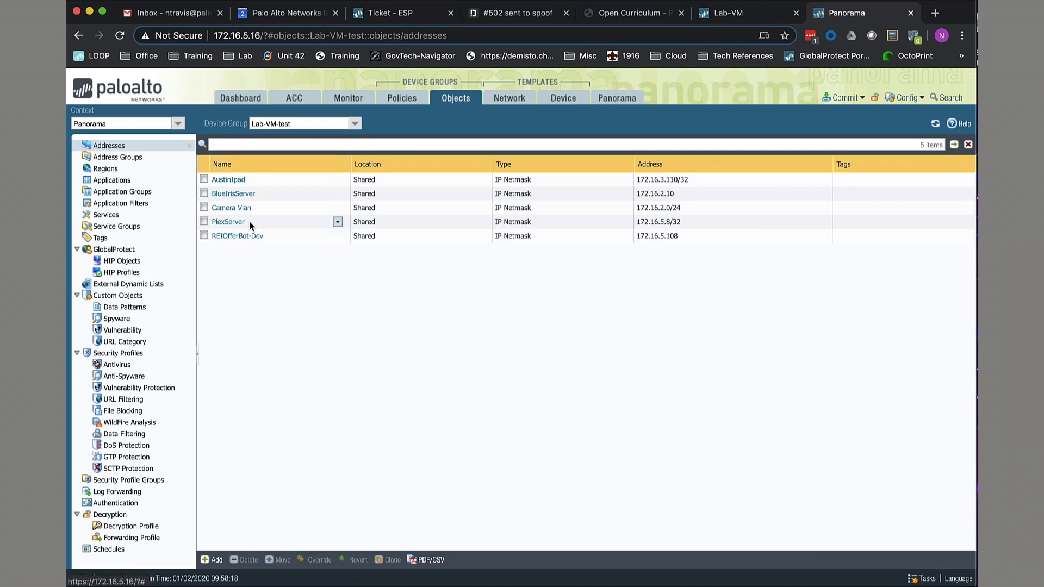
{"action": "left_click", "coordinate": [852, 104]}
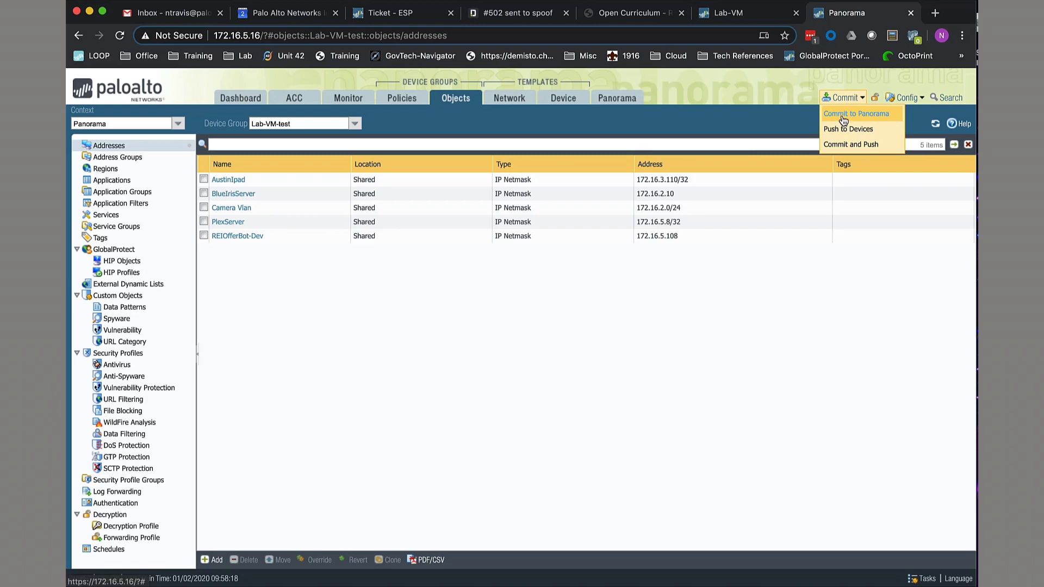
Commit to Panorama and wait until the commit status reports Successful.
{"action": "left_click", "coordinate": [843, 115]}
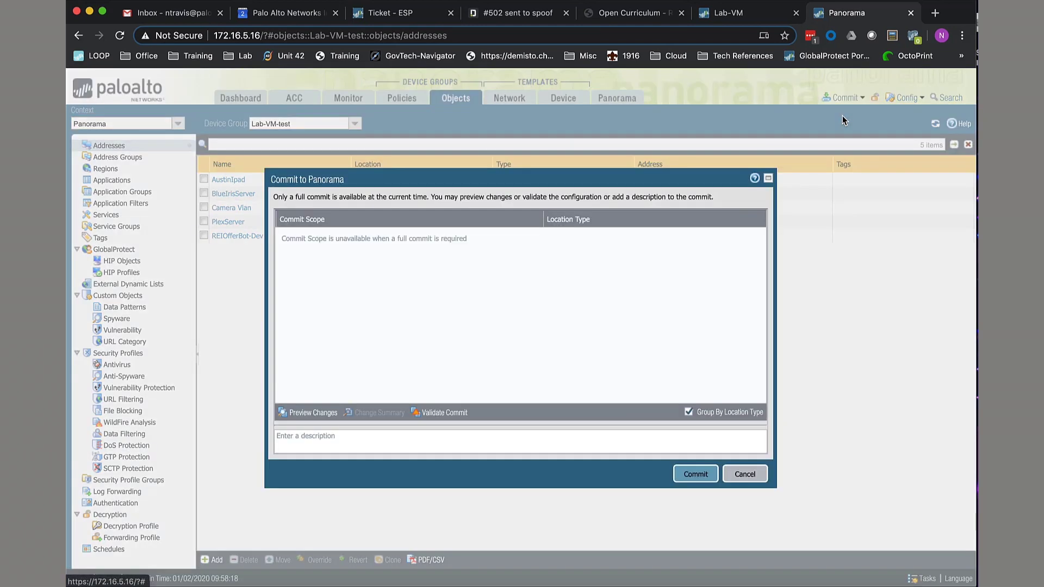
{"action": "left_click", "coordinate": [696, 475]}
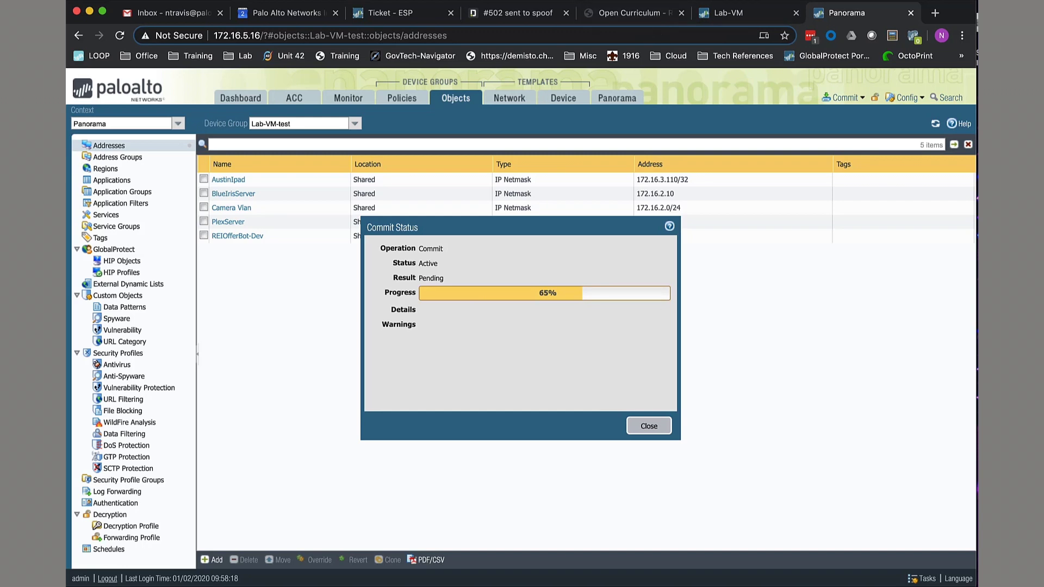
{"action": "left_click", "coordinate": [641, 425]}
{"action": "left_click", "coordinate": [626, 98]}
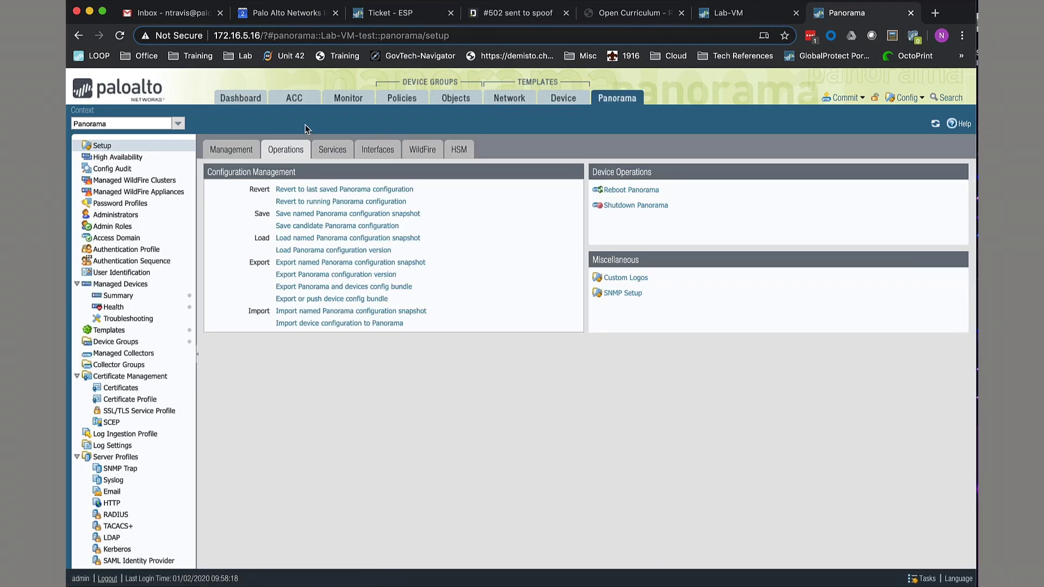
Push and commit the device config bundle to the Lab-VM firewall, starting its Export Load job.
{"action": "left_click", "coordinate": [312, 299]}
{"action": "left_click", "coordinate": [633, 325]}
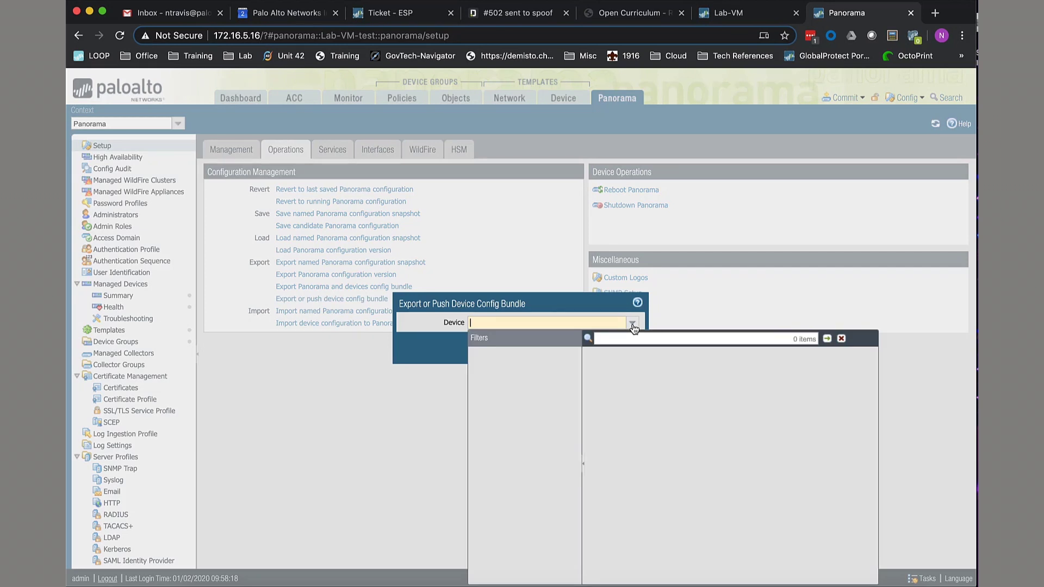
{"action": "left_click", "coordinate": [605, 355]}
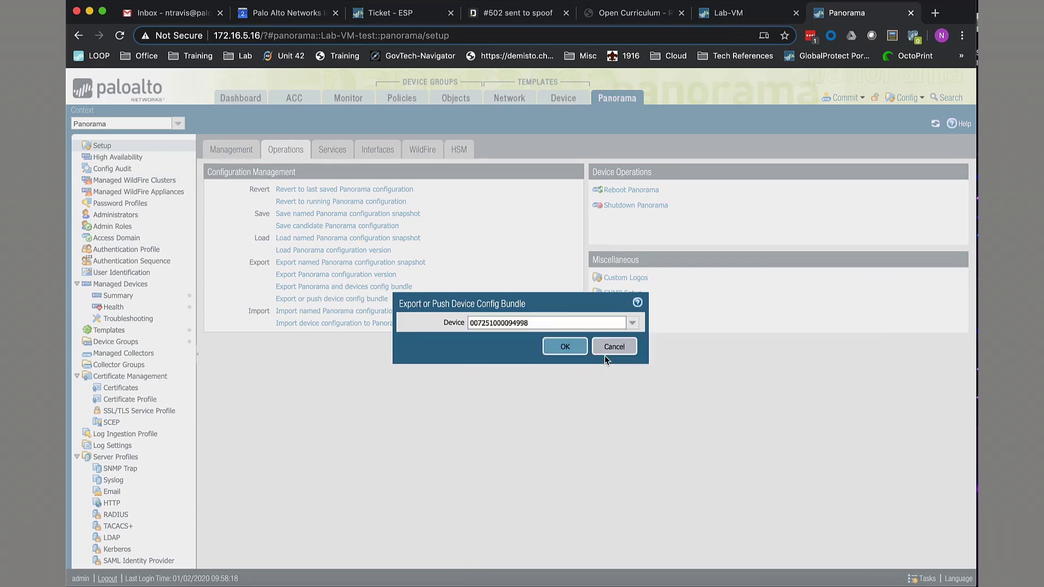
{"action": "left_click", "coordinate": [563, 351]}
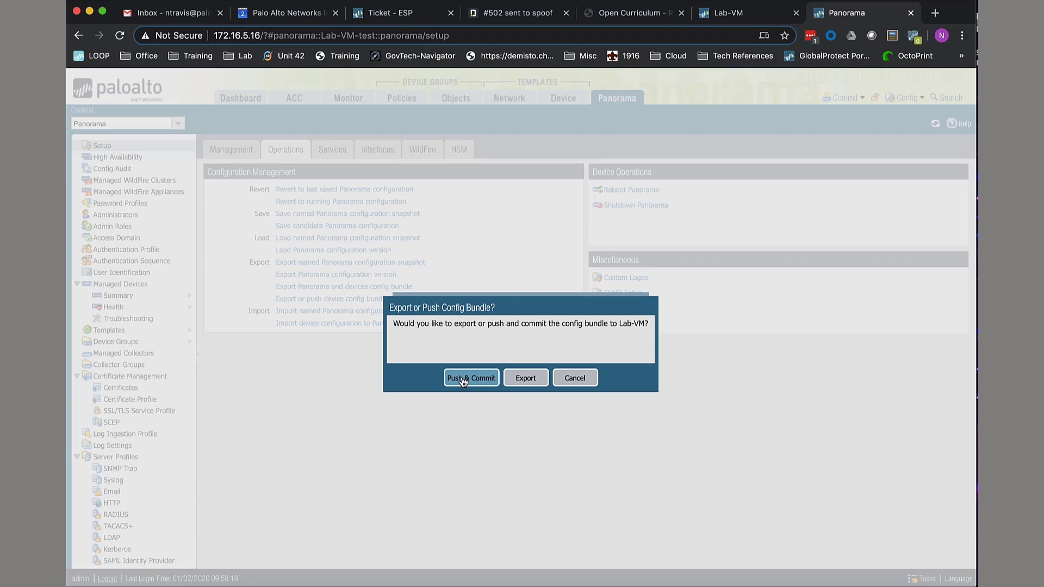
{"action": "left_click", "coordinate": [517, 384]}
{"action": "key", "text": "Return"}
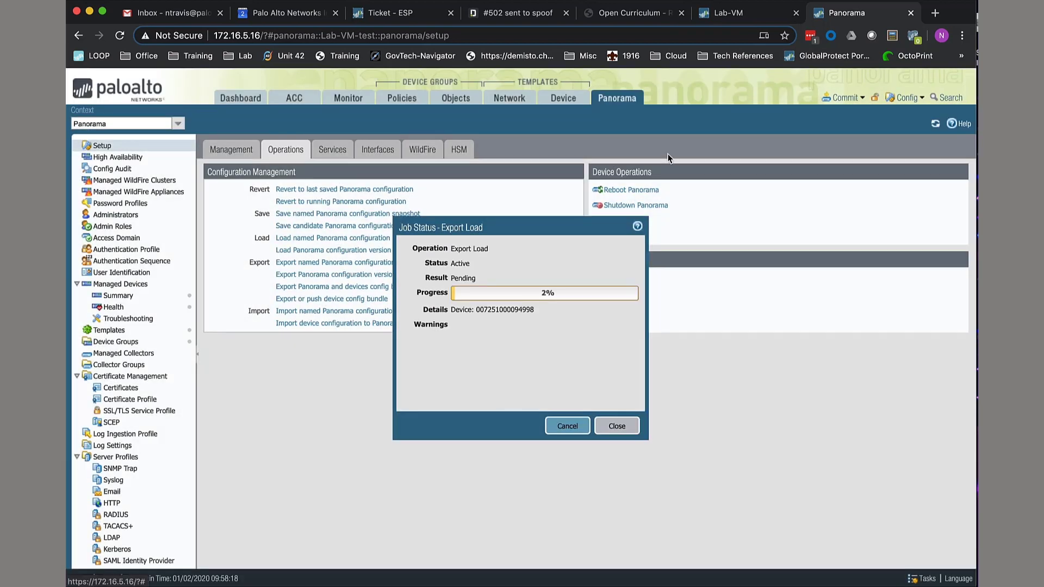
{"action": "left_click", "coordinate": [726, 13]}
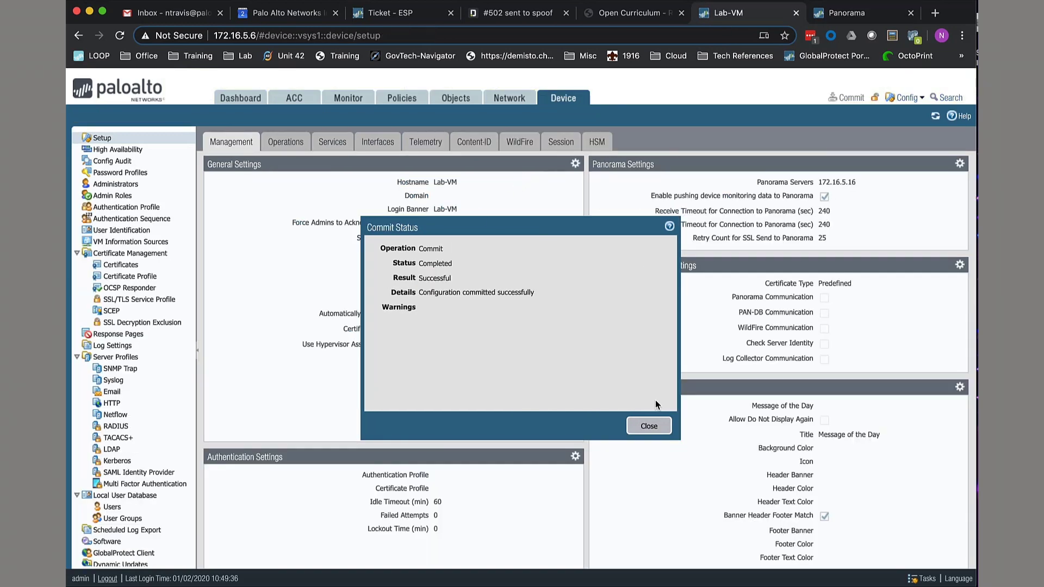
Dismiss the commit status, then review Lab-VM's security rules and its Panorama-located address objects.
{"action": "left_click", "coordinate": [641, 428]}
{"action": "left_click", "coordinate": [394, 101]}
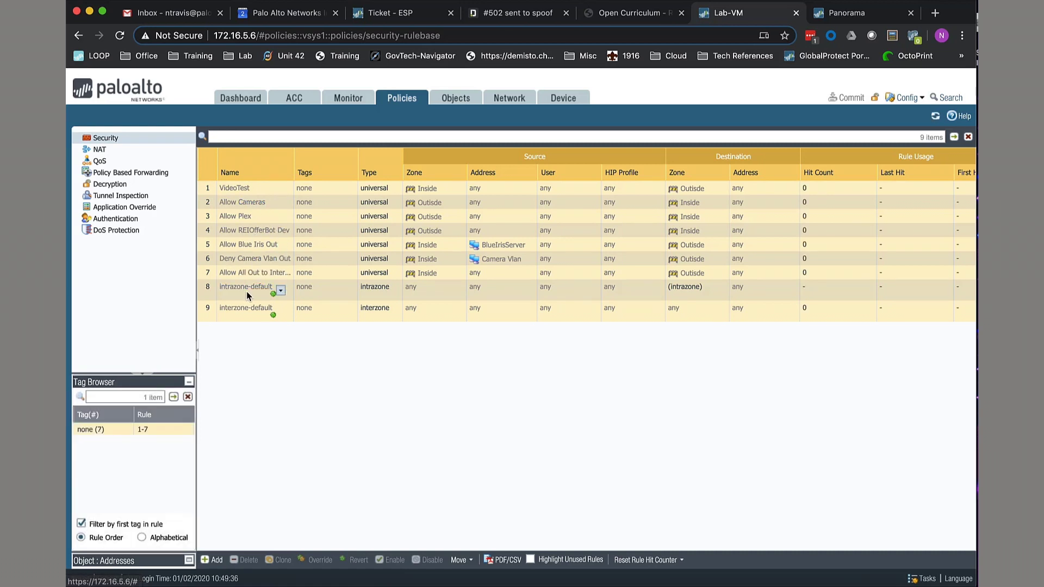
{"action": "left_click", "coordinate": [444, 103]}
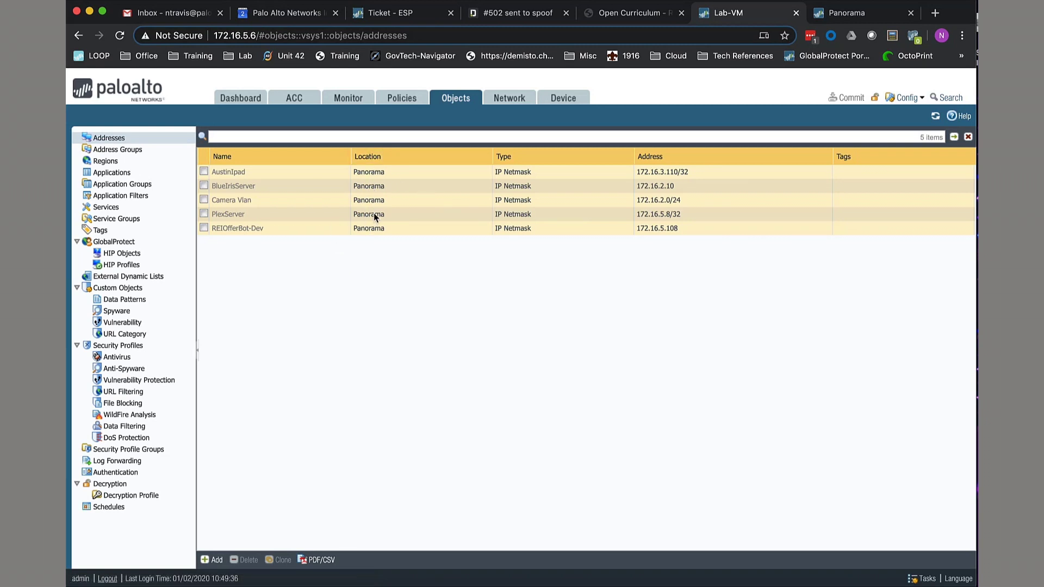
{"action": "left_click", "coordinate": [863, 16]}
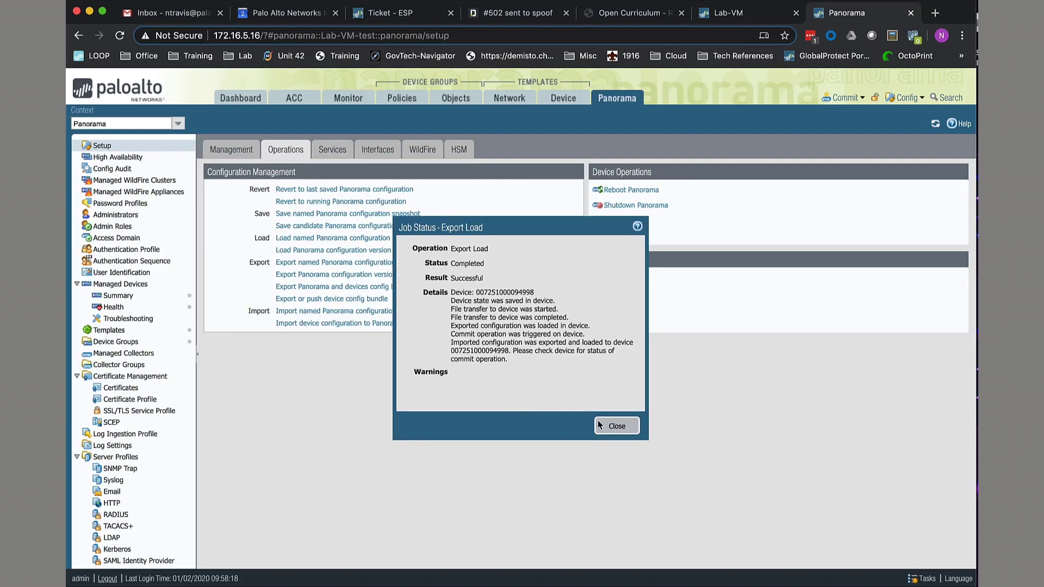
Close the completed export job and list the device groups, where Lab-VM-test holds Lab-VM.
{"action": "left_click", "coordinate": [616, 432]}
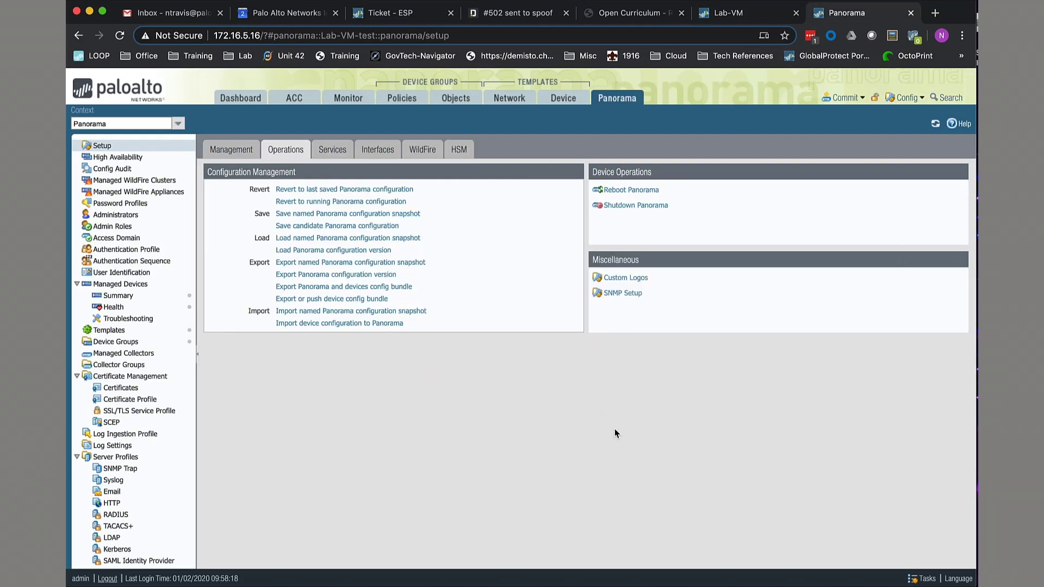
{"action": "left_click", "coordinate": [126, 333]}
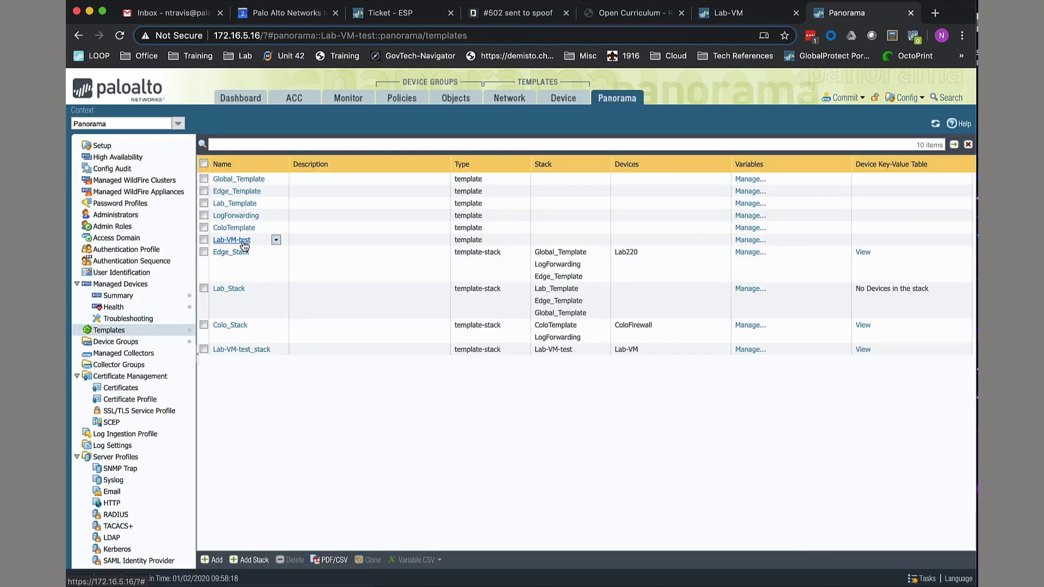
{"action": "left_click", "coordinate": [134, 343]}
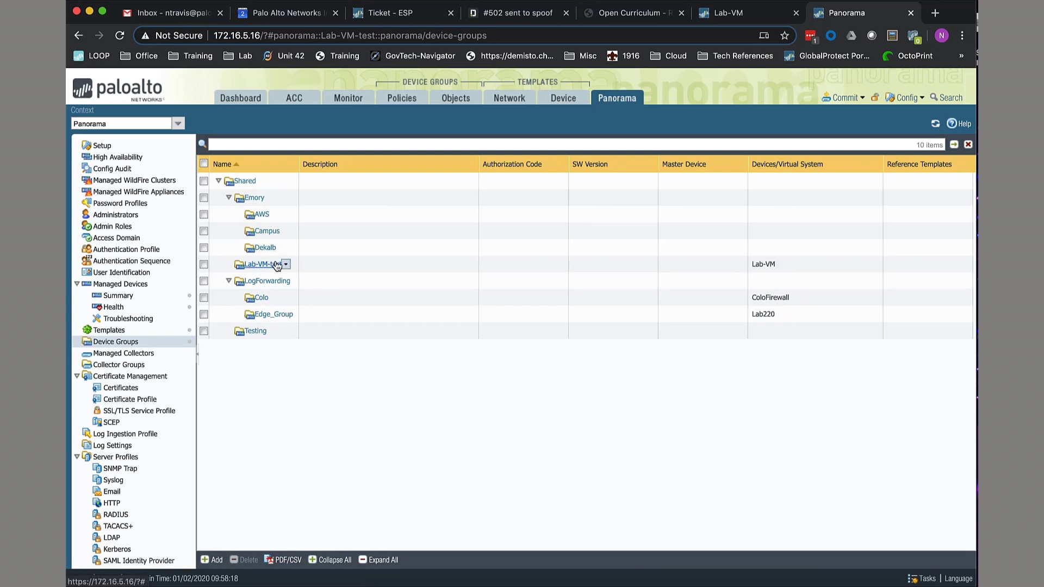
Add address object 'test object' with IP 1.1.1.1 to the Lab-VM-test device group.
{"action": "left_click", "coordinate": [454, 99]}
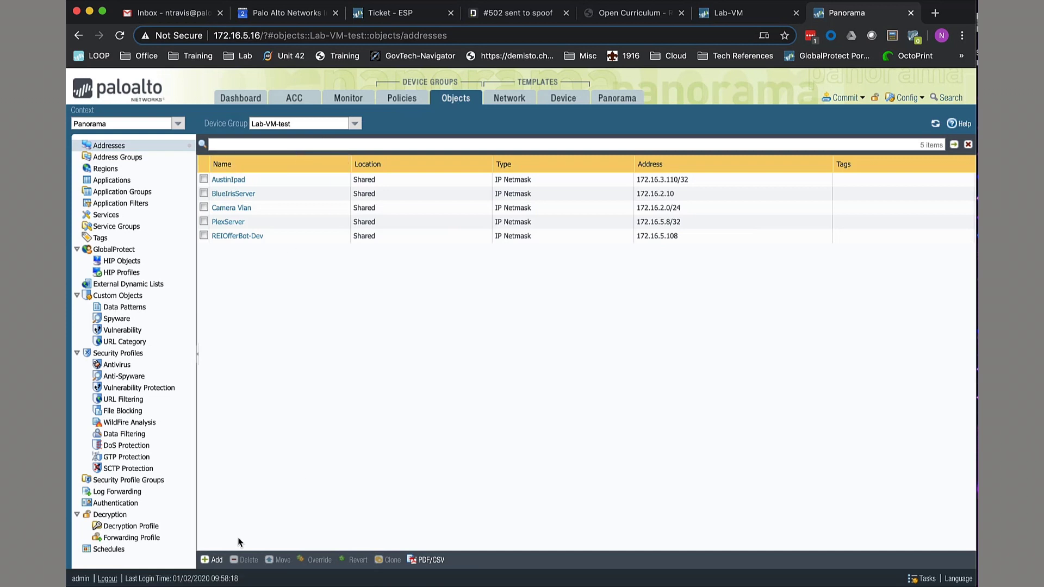
{"action": "left_click", "coordinate": [216, 560]}
{"action": "type", "text": "test object"}
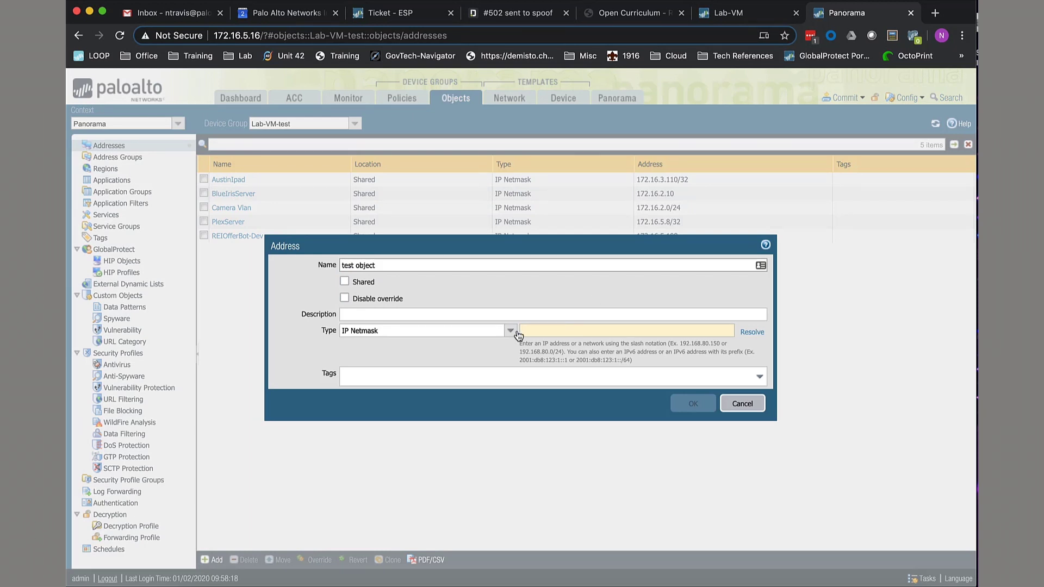
{"action": "left_click", "coordinate": [522, 331]}
{"action": "type", "text": "1.1.1.1"}
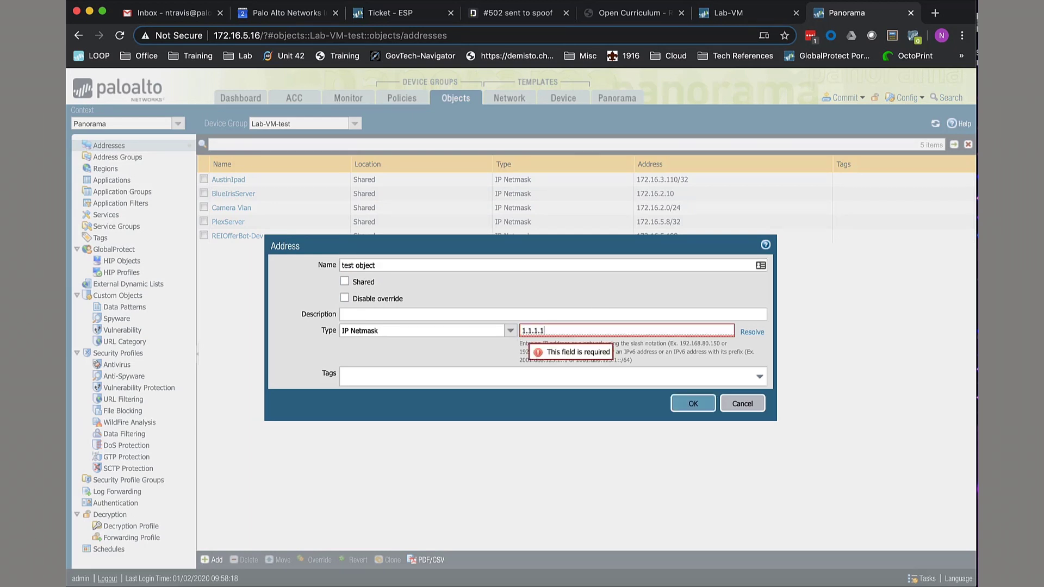
{"action": "key", "text": "Return"}
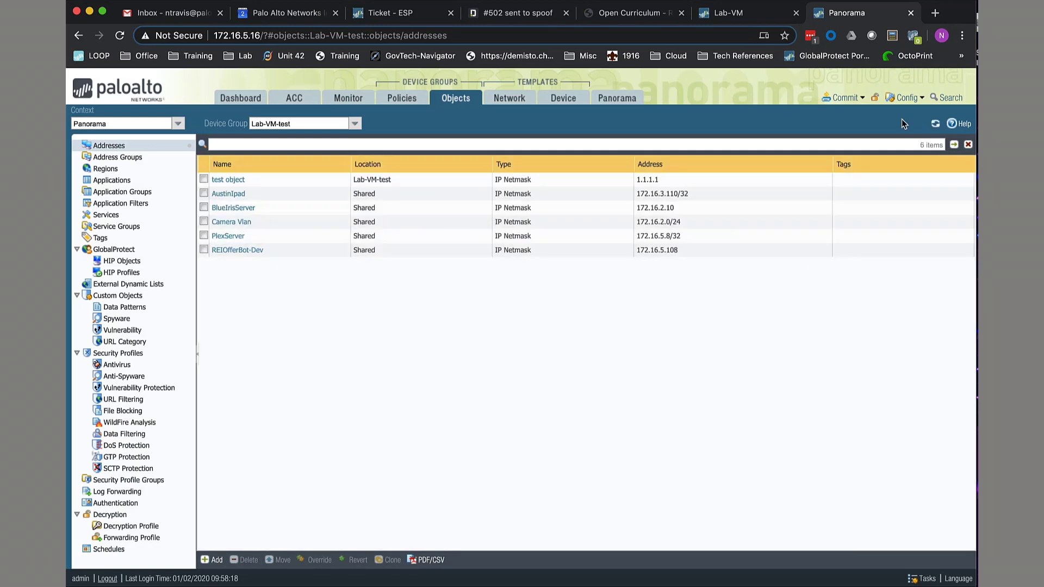
Commit and push the new address object to the managed firewall.
{"action": "left_click", "coordinate": [842, 97]}
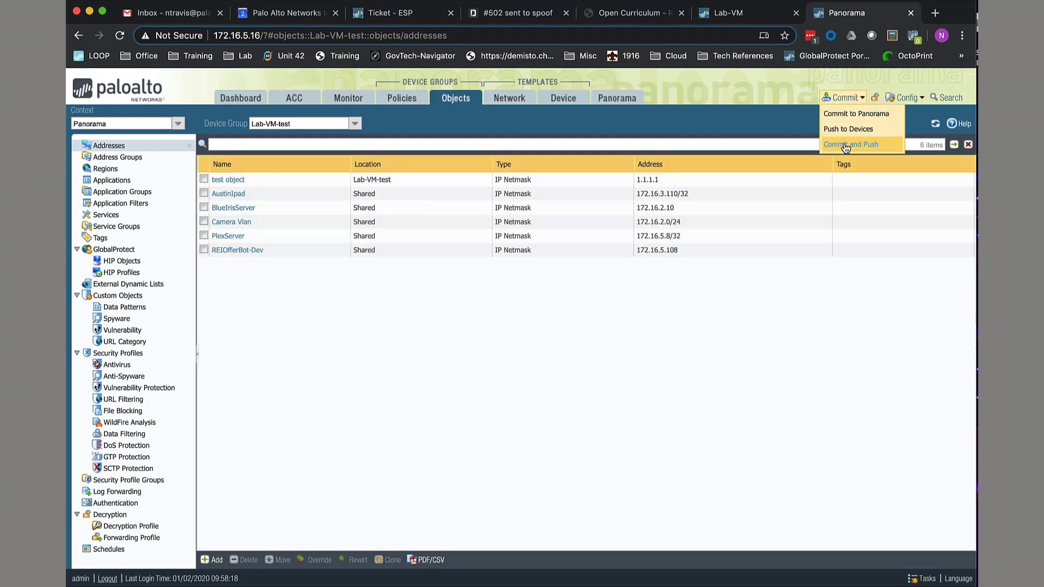
{"action": "left_click", "coordinate": [849, 144]}
{"action": "left_click", "coordinate": [683, 473]}
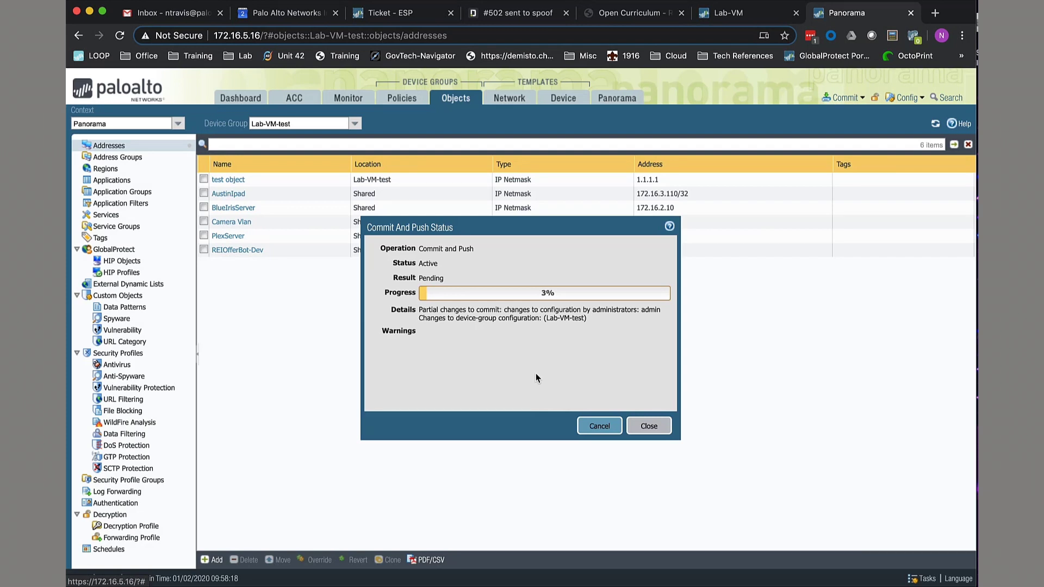
{"action": "left_click", "coordinate": [647, 427]}
On the Lab-VM firewall, confirm five addresses remain and show the Device management setup.
{"action": "left_click", "coordinate": [732, 15]}
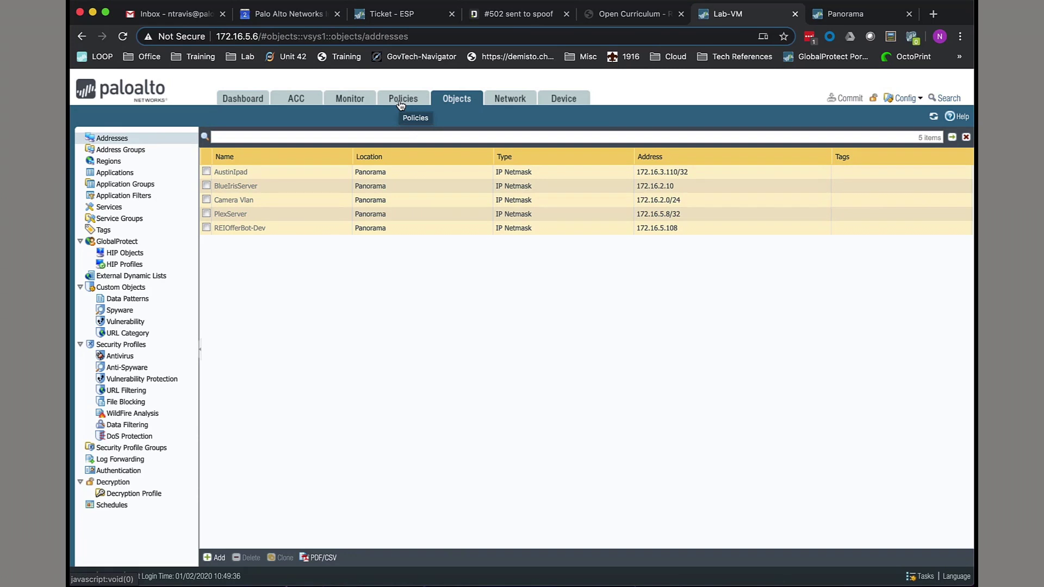
{"action": "left_click", "coordinate": [555, 105]}
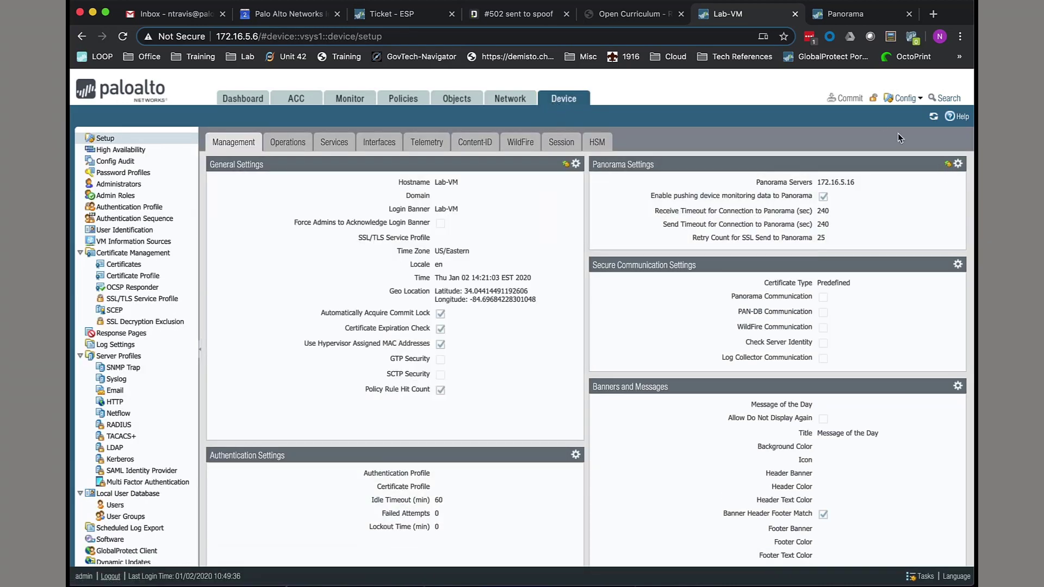
Delete the Lab-VM-test_stack template stack from Panorama.
{"action": "left_click", "coordinate": [844, 12]}
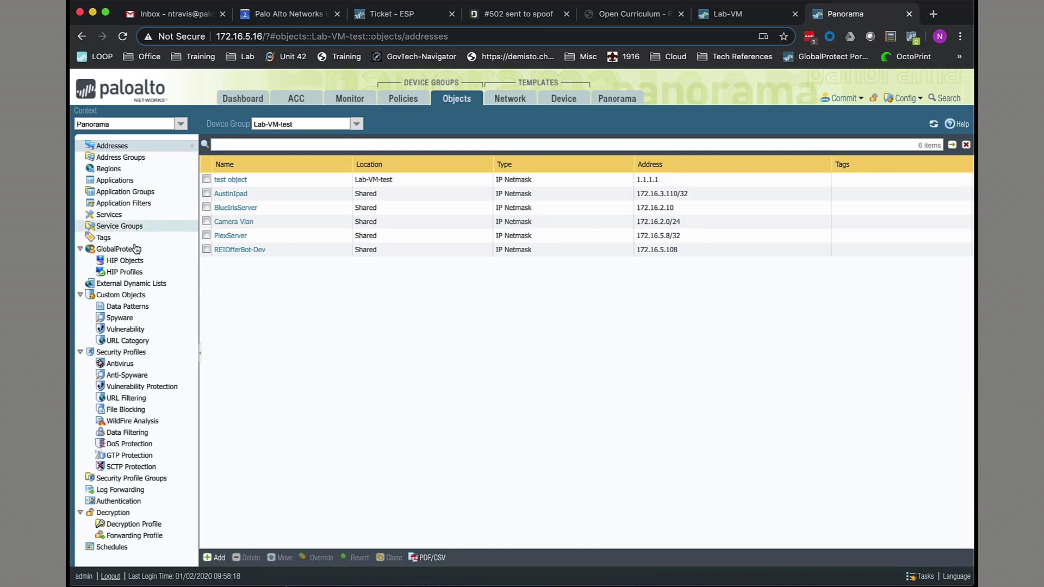
{"action": "left_click", "coordinate": [617, 99]}
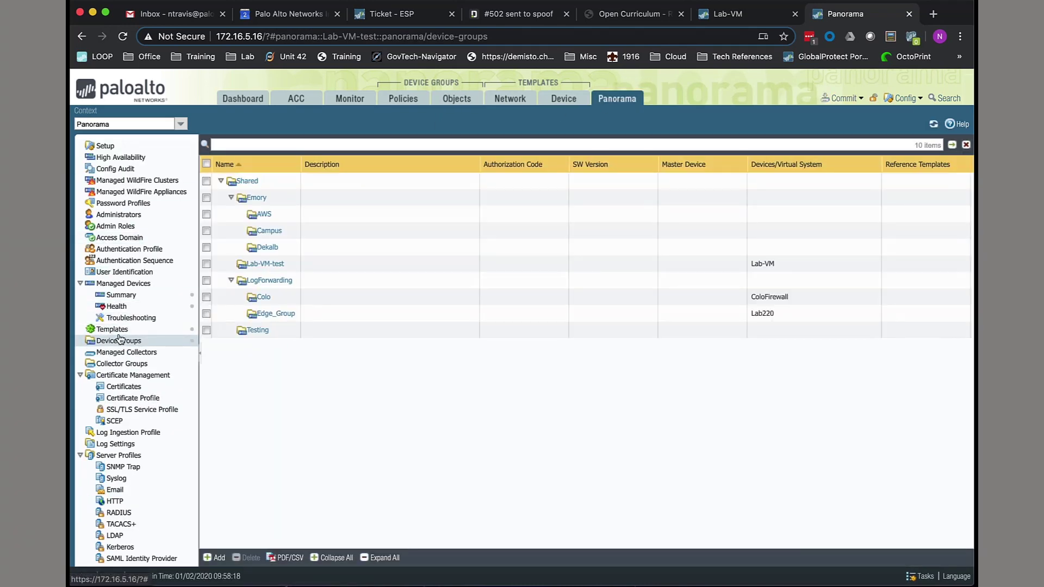
{"action": "left_click", "coordinate": [120, 332]}
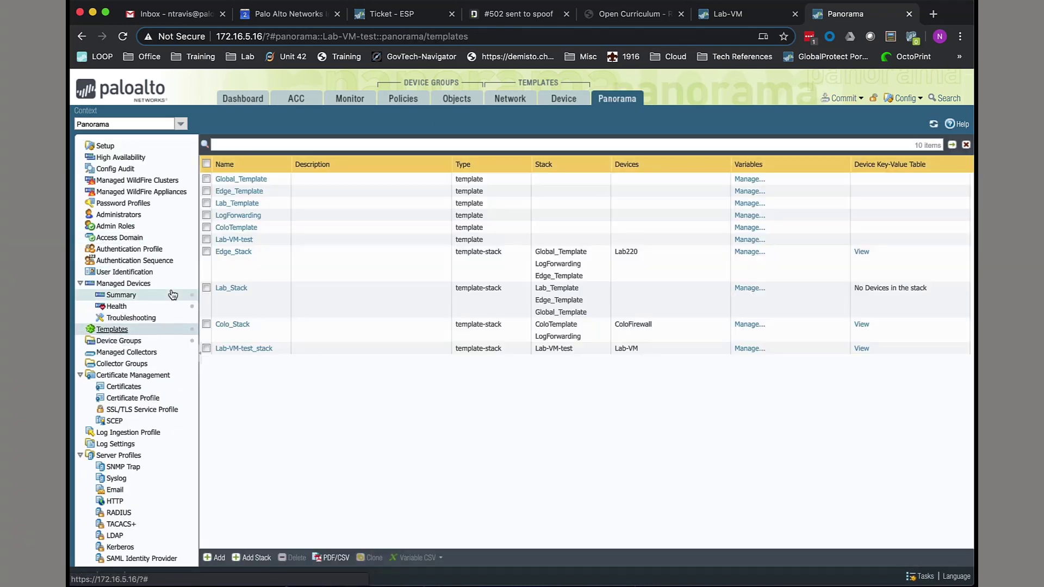
{"action": "left_click", "coordinate": [206, 348]}
{"action": "left_click", "coordinate": [296, 558]}
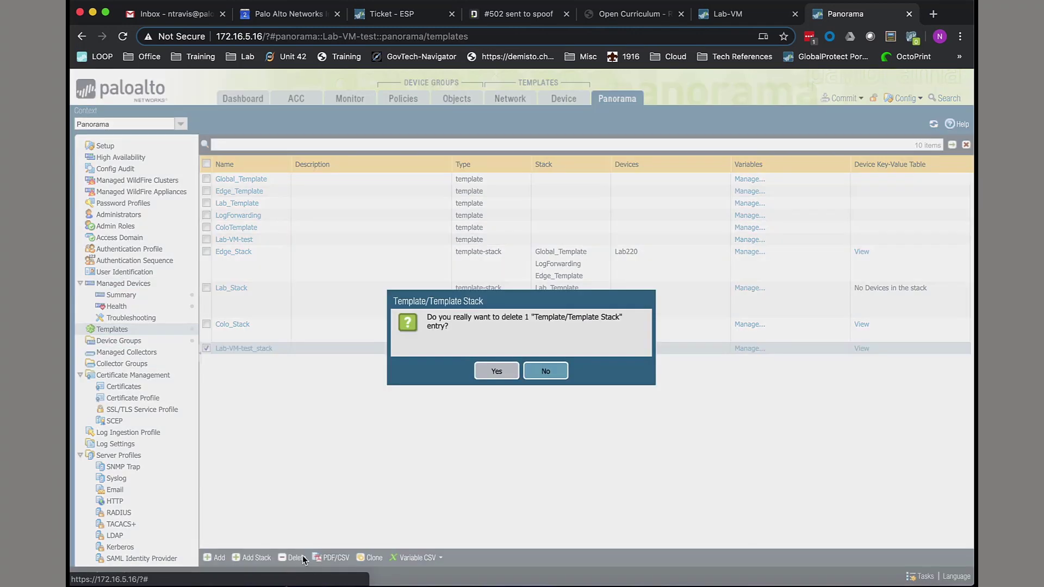
{"action": "left_click", "coordinate": [491, 372]}
Delete the Lab-VM-test template as well.
{"action": "left_click", "coordinate": [206, 240]}
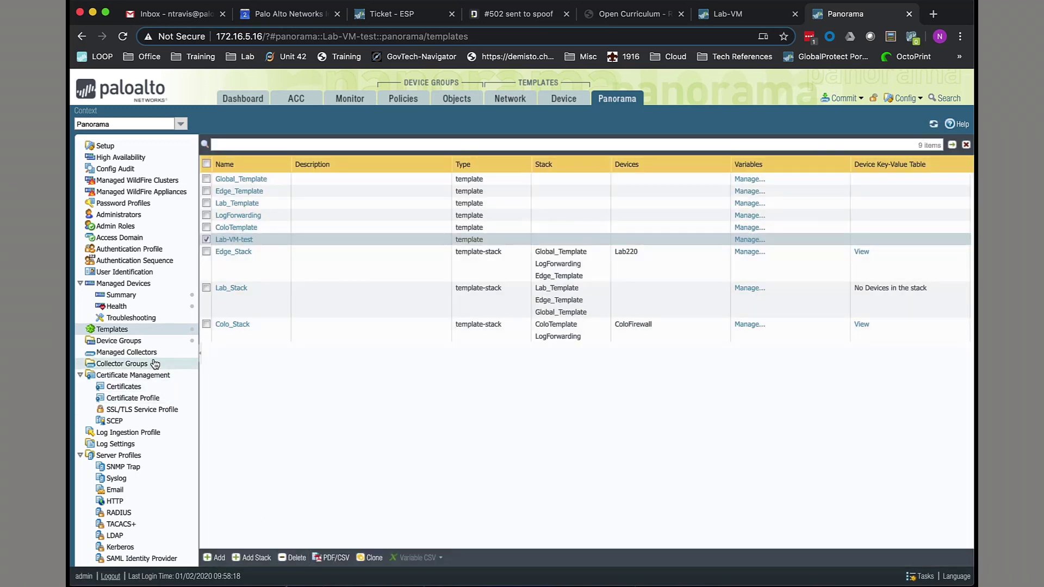
{"action": "left_click", "coordinate": [933, 124]}
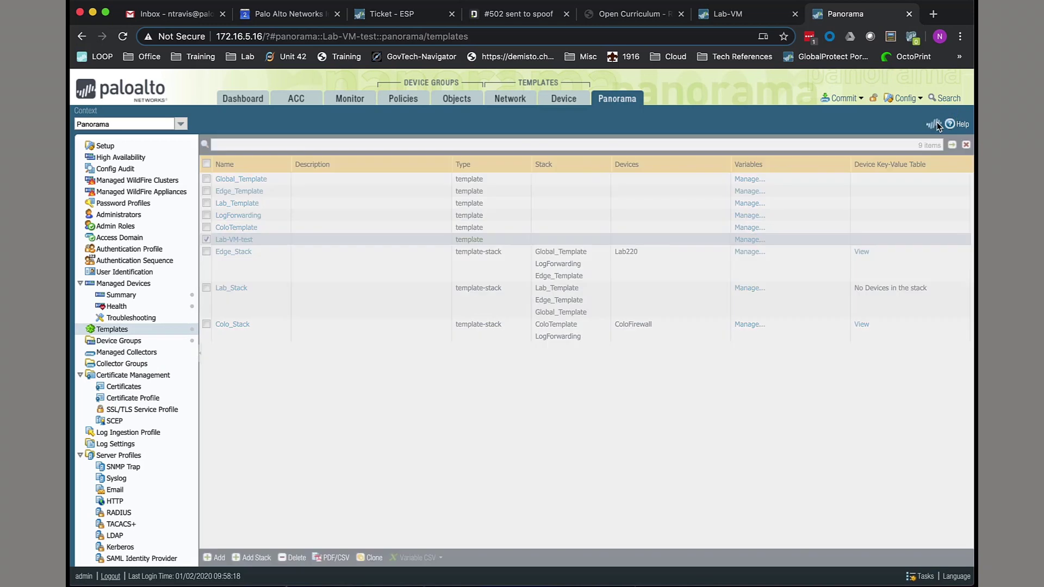
{"action": "left_click", "coordinate": [283, 560]}
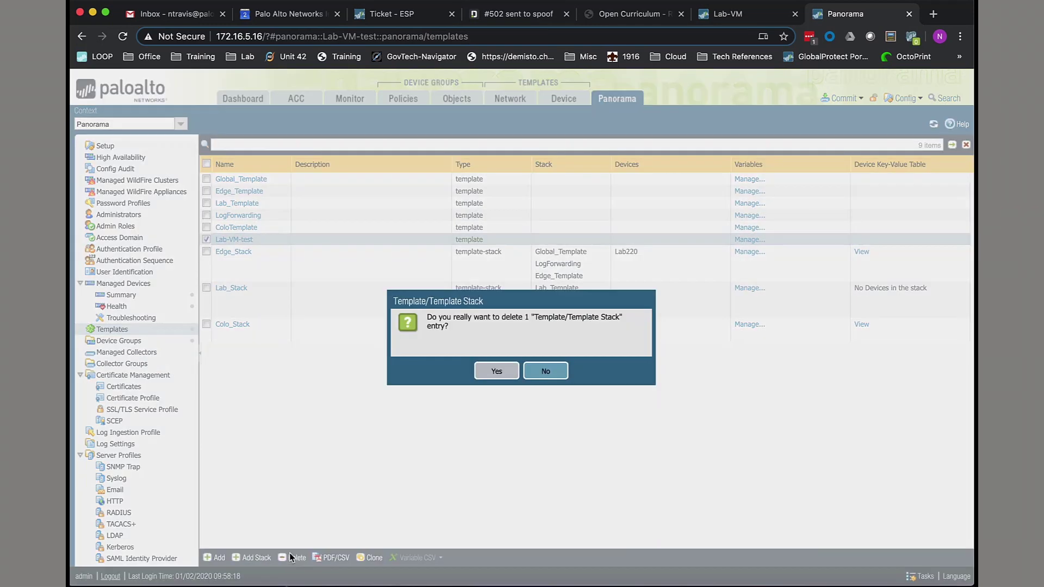
{"action": "left_click", "coordinate": [497, 371]}
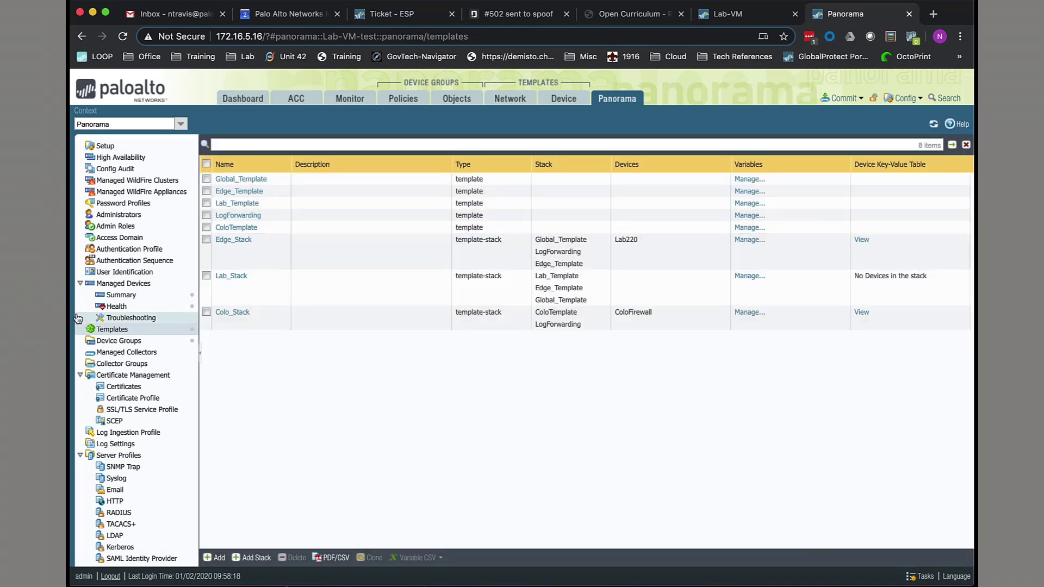
Delete the Lab-VM-test device group.
{"action": "left_click", "coordinate": [119, 341]}
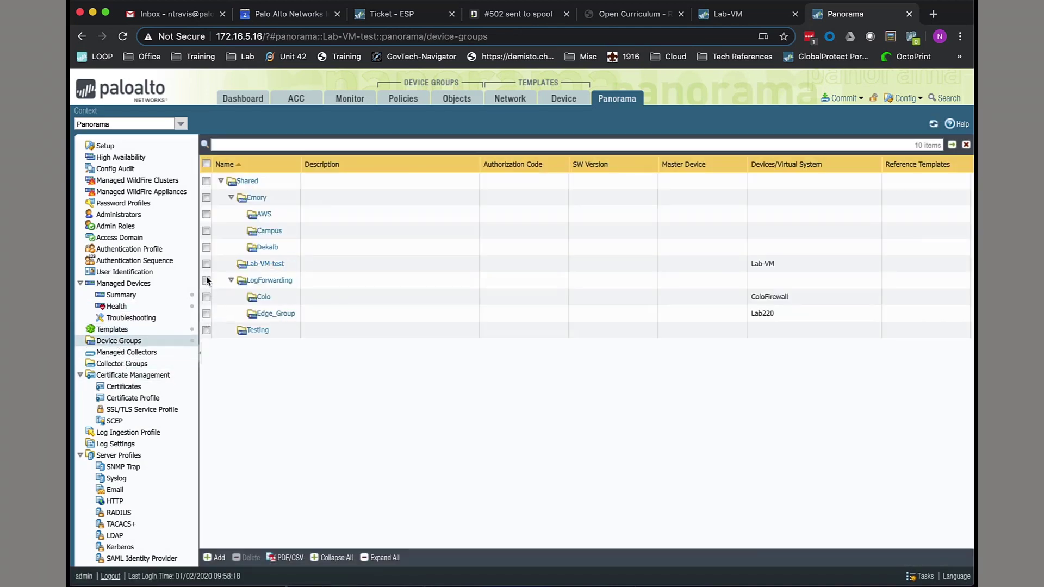
{"action": "left_click", "coordinate": [207, 264]}
{"action": "left_click", "coordinate": [247, 558]}
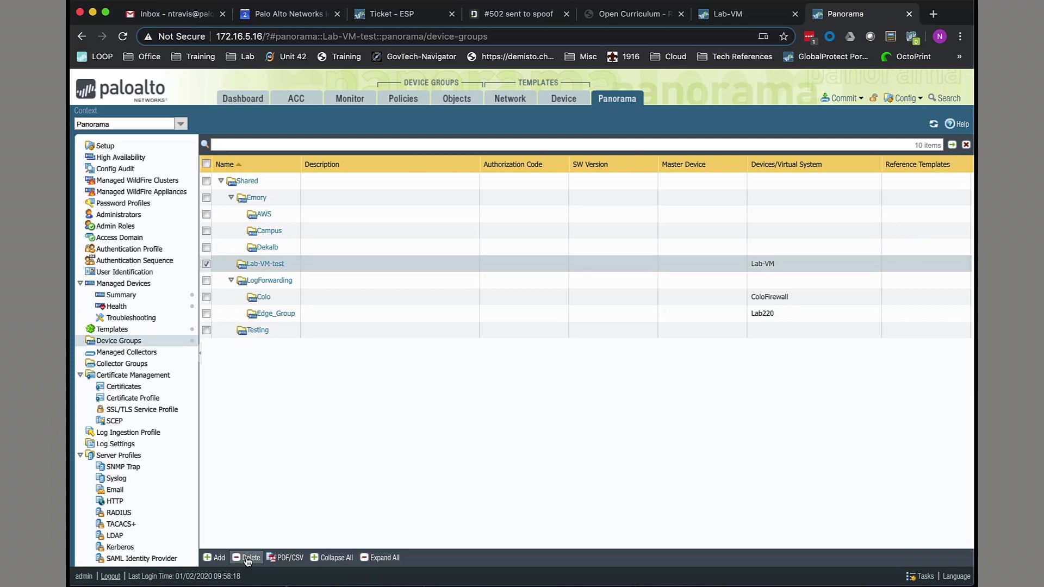
{"action": "left_click", "coordinate": [493, 372]}
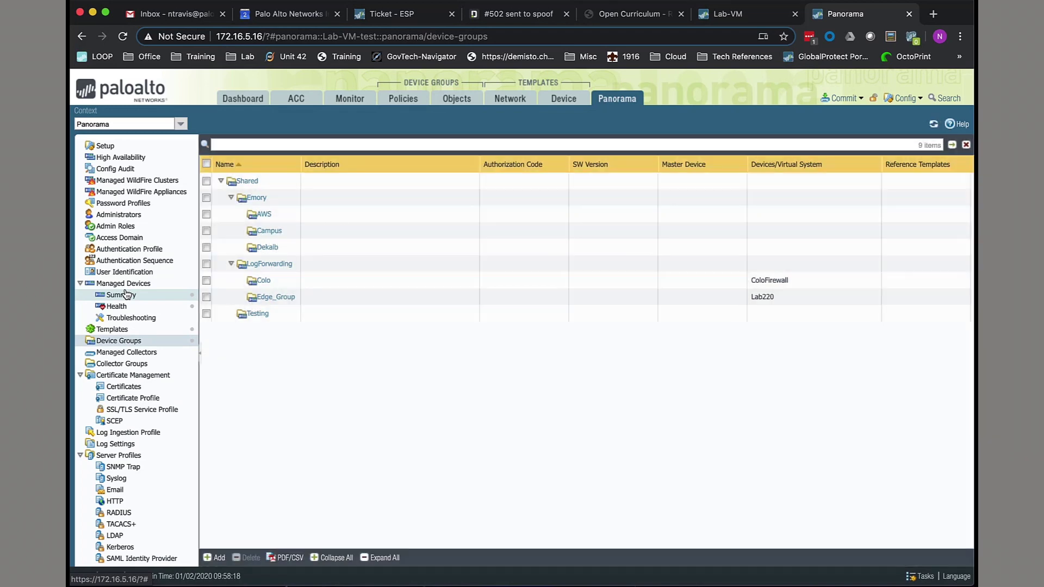
Remove the Lab-VM firewall from Panorama's managed devices.
{"action": "left_click", "coordinate": [126, 294]}
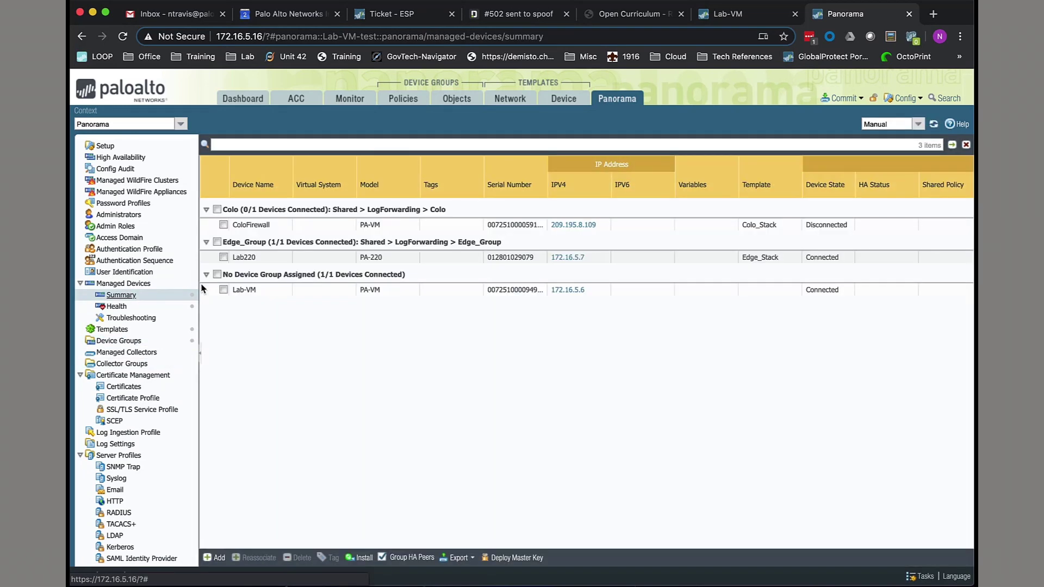
{"action": "left_click", "coordinate": [223, 314]}
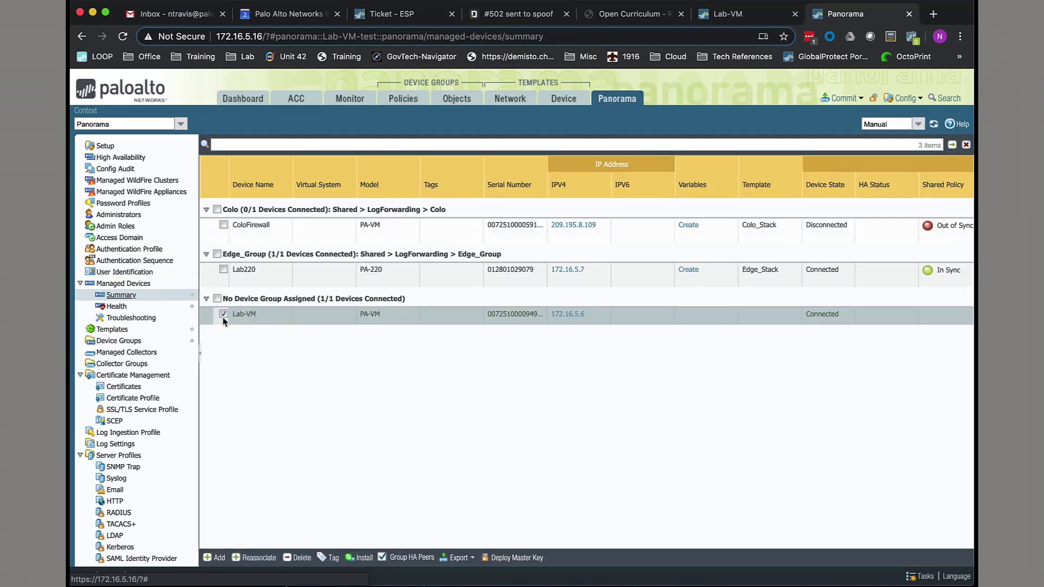
{"action": "left_click", "coordinate": [299, 559]}
{"action": "left_click", "coordinate": [496, 371]}
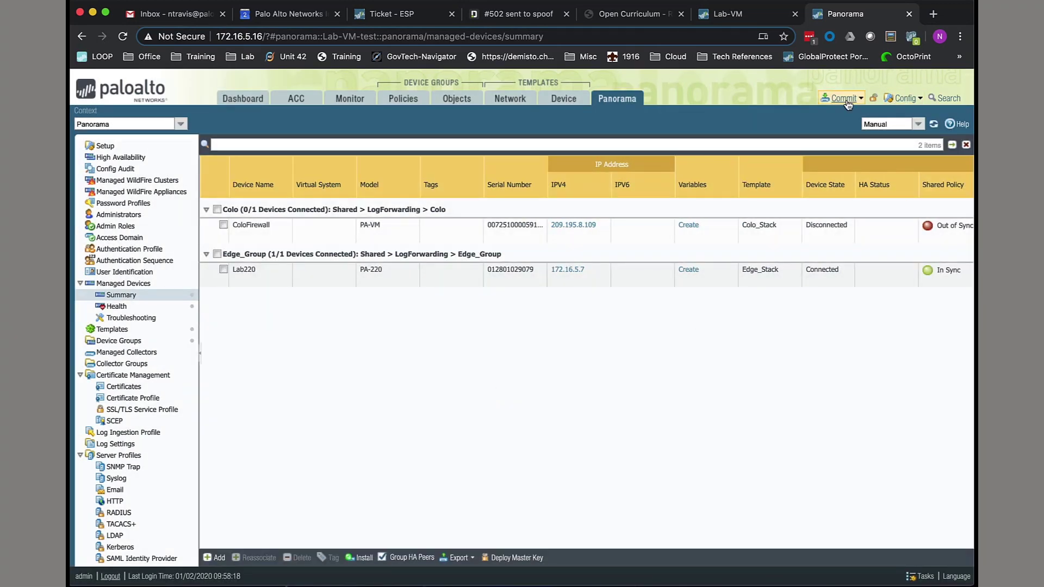
Commit the deletions to Panorama.
{"action": "left_click", "coordinate": [845, 99]}
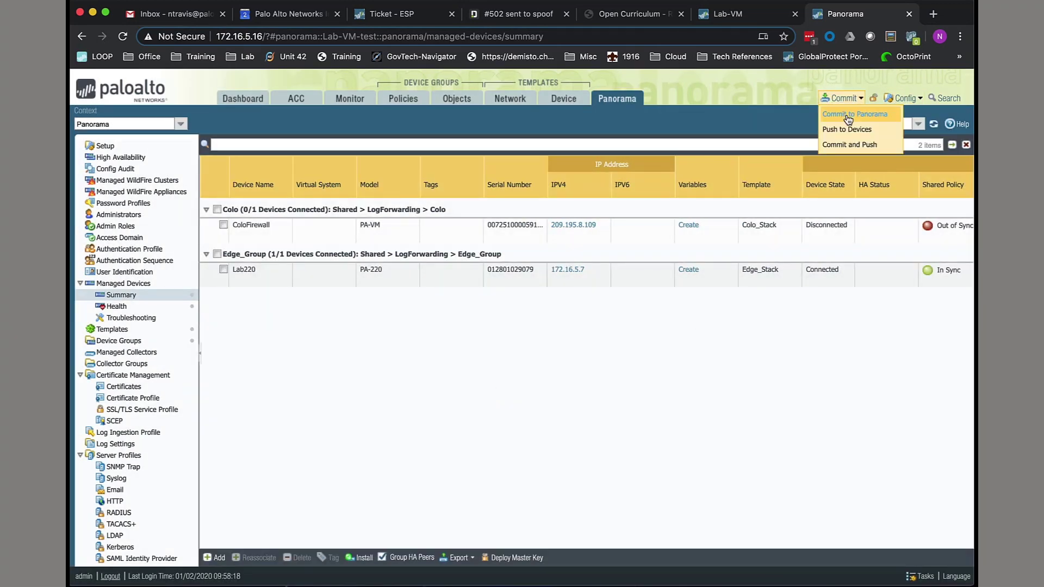
{"action": "left_click", "coordinate": [847, 113]}
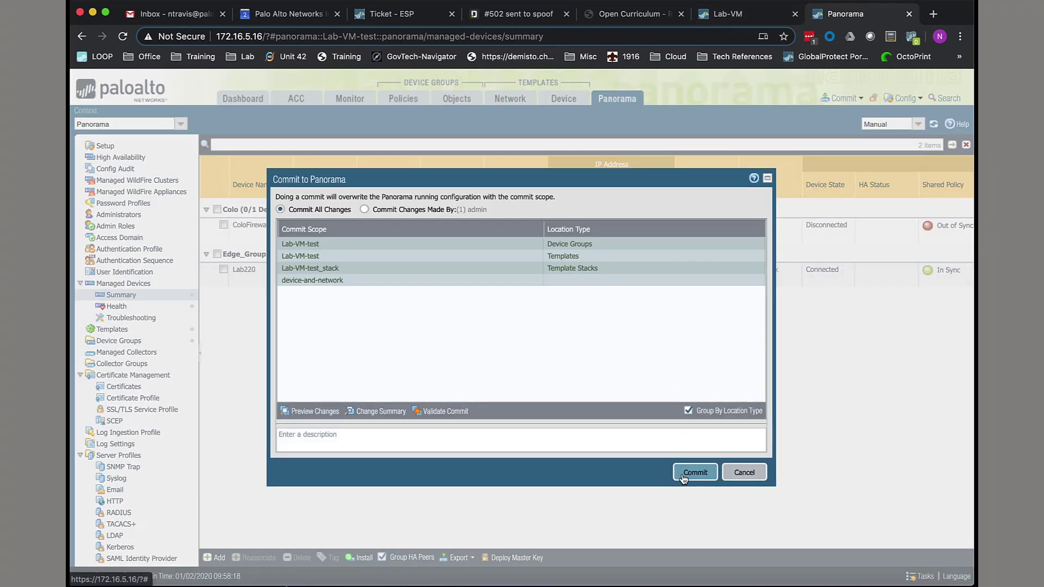
{"action": "left_click", "coordinate": [681, 477]}
Clear the firewall's Panorama server address and disable pushed policies, objects and template, importing them locally.
{"action": "left_click", "coordinate": [743, 18]}
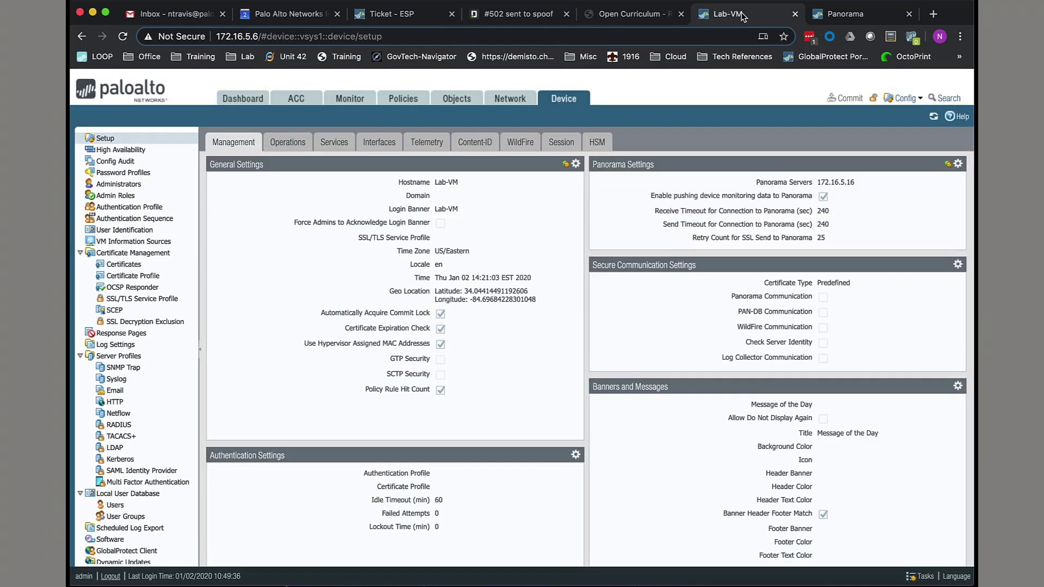
{"action": "left_click", "coordinate": [959, 164]}
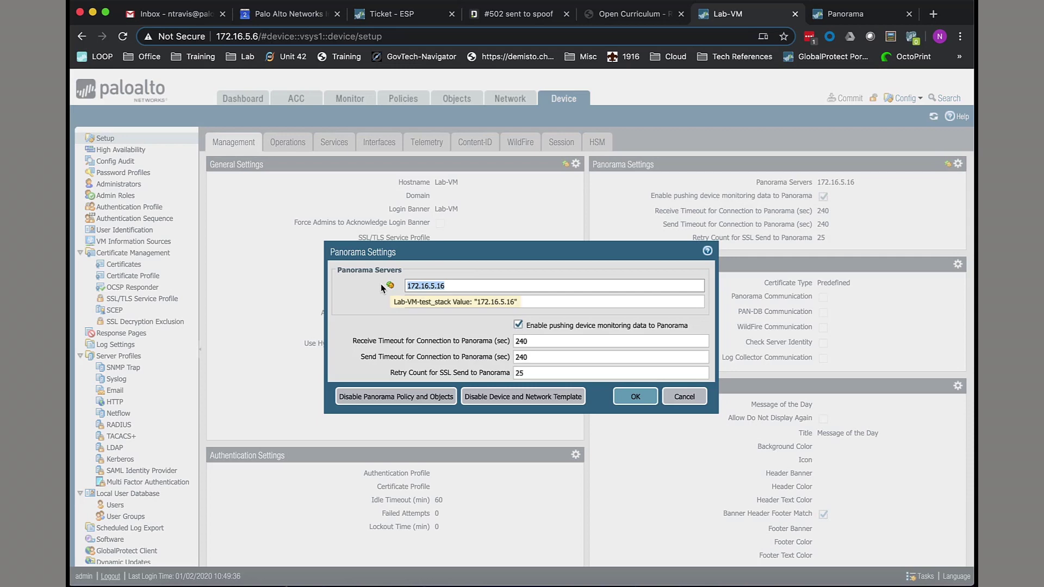
{"action": "key", "text": "BackSpace"}
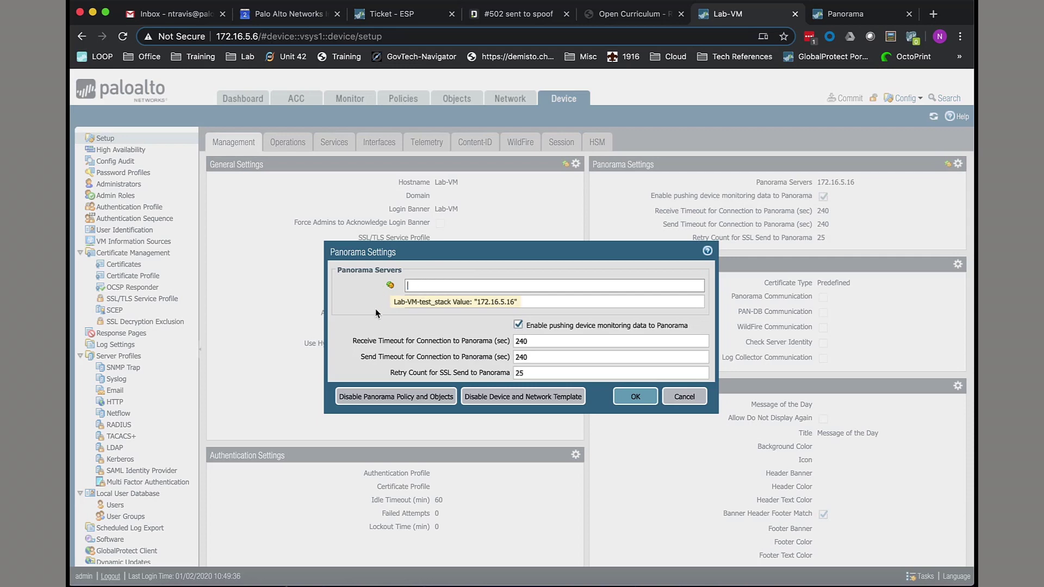
{"action": "left_click", "coordinate": [376, 398]}
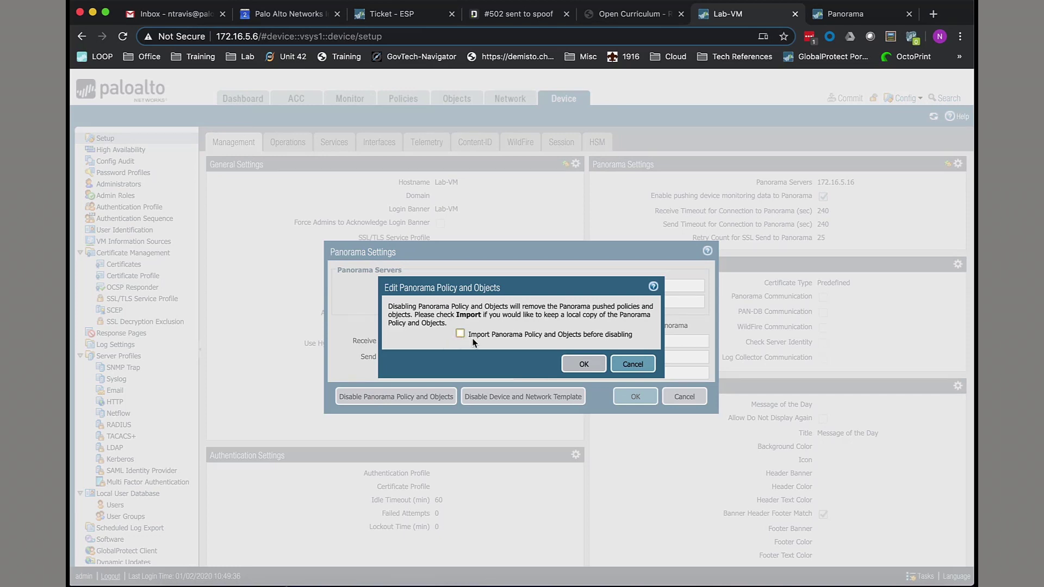
{"action": "left_click", "coordinate": [579, 368]}
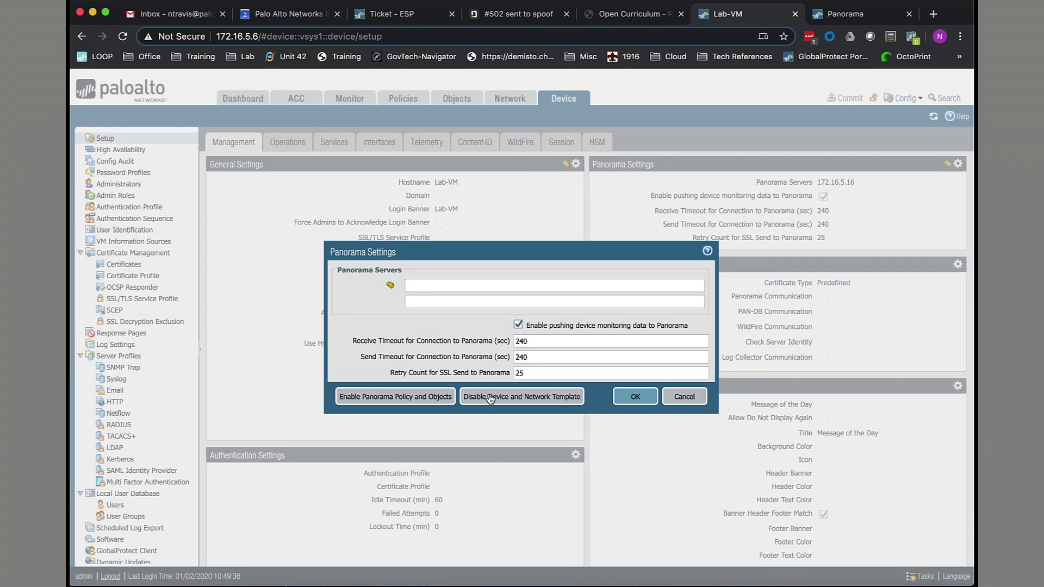
{"action": "left_click", "coordinate": [489, 397]}
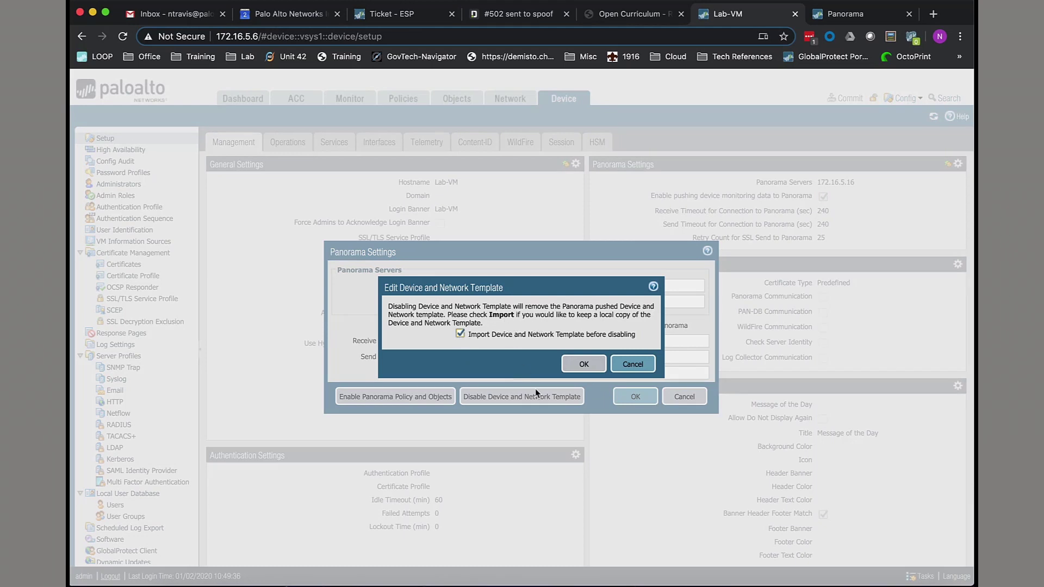
{"action": "left_click", "coordinate": [584, 364]}
{"action": "left_click", "coordinate": [635, 402]}
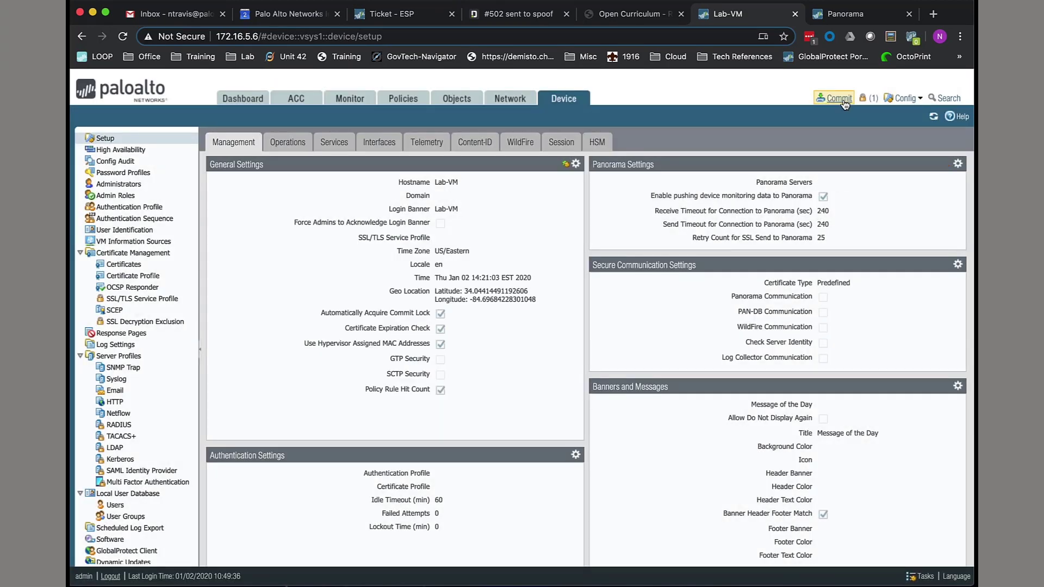
Commit the Panorama disconnection on Lab-VM, leaving only the two default security rules.
{"action": "left_click", "coordinate": [403, 99]}
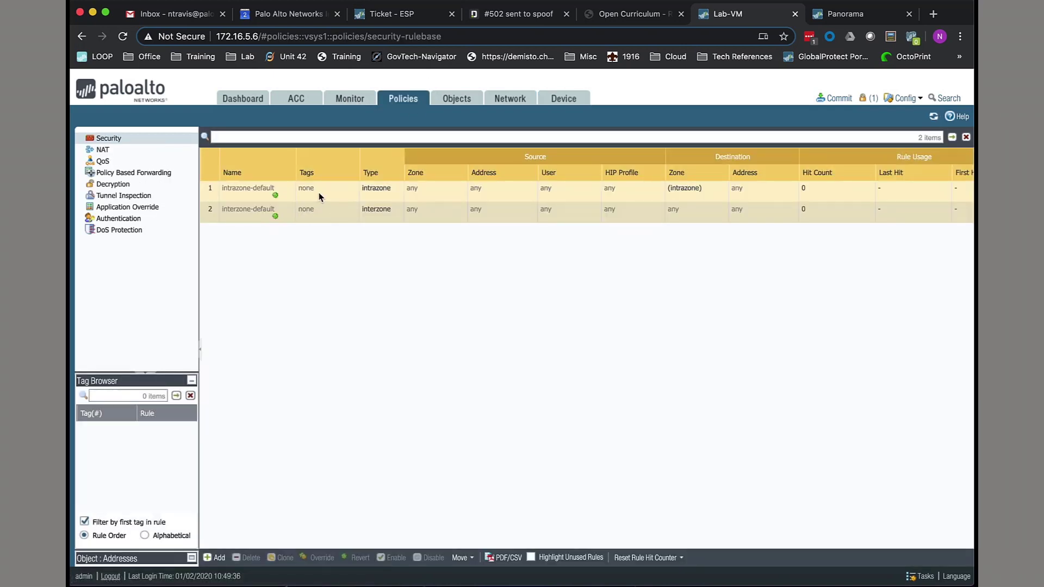
{"action": "left_click", "coordinate": [835, 98]}
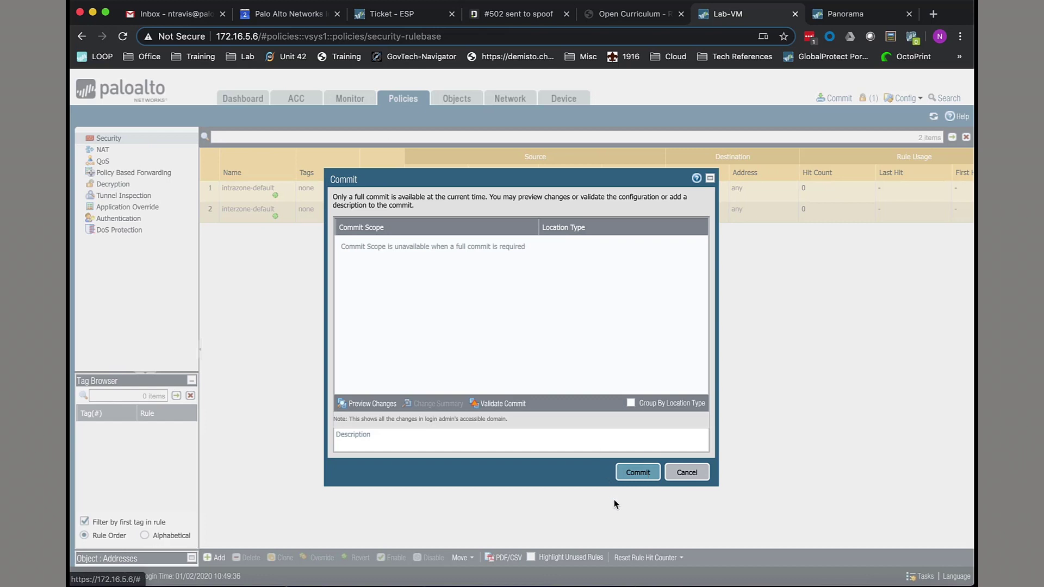
{"action": "left_click", "coordinate": [631, 476]}
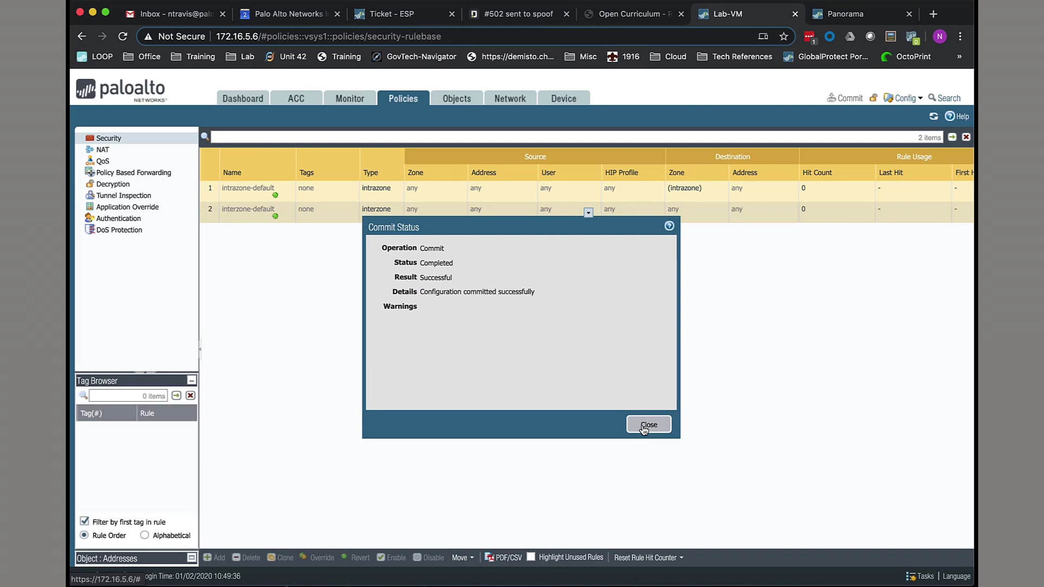
{"action": "left_click", "coordinate": [644, 427]}
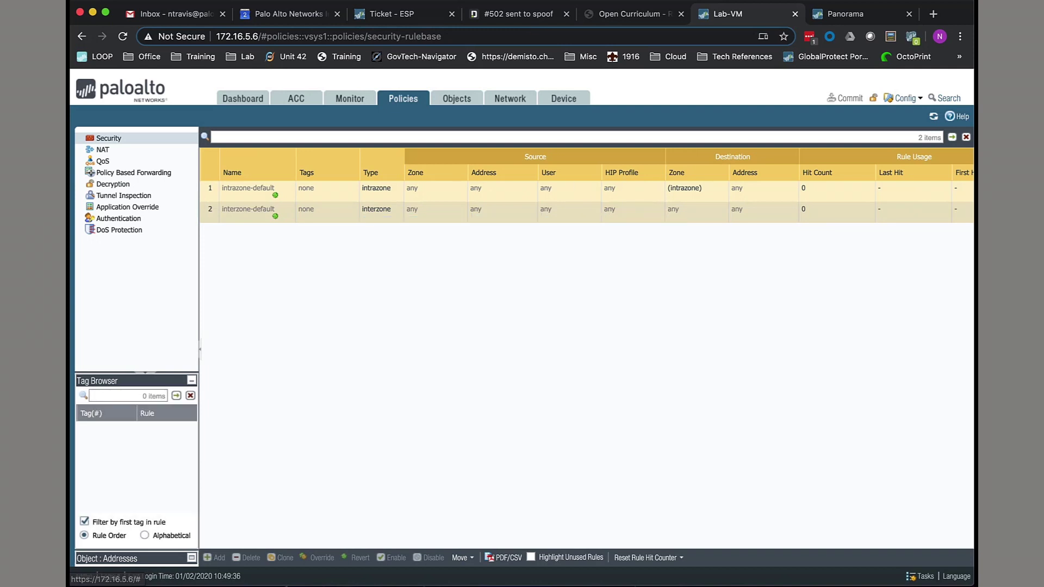
{"action": "left_click", "coordinate": [546, 105]}
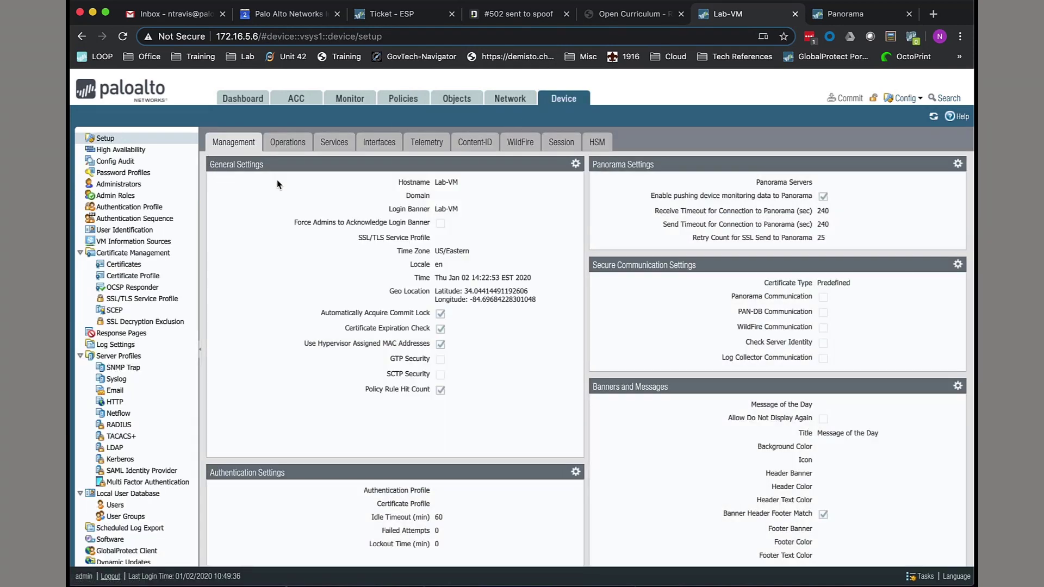
Load the before_panorama_push.xml named configuration snapshot on Lab-VM.
{"action": "left_click", "coordinate": [294, 142]}
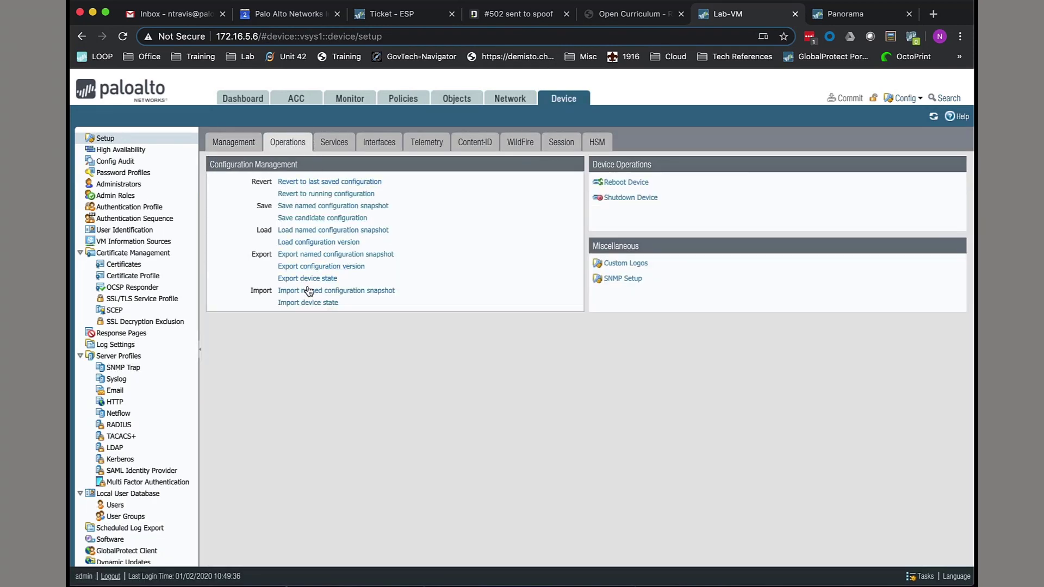
{"action": "left_click", "coordinate": [305, 230]}
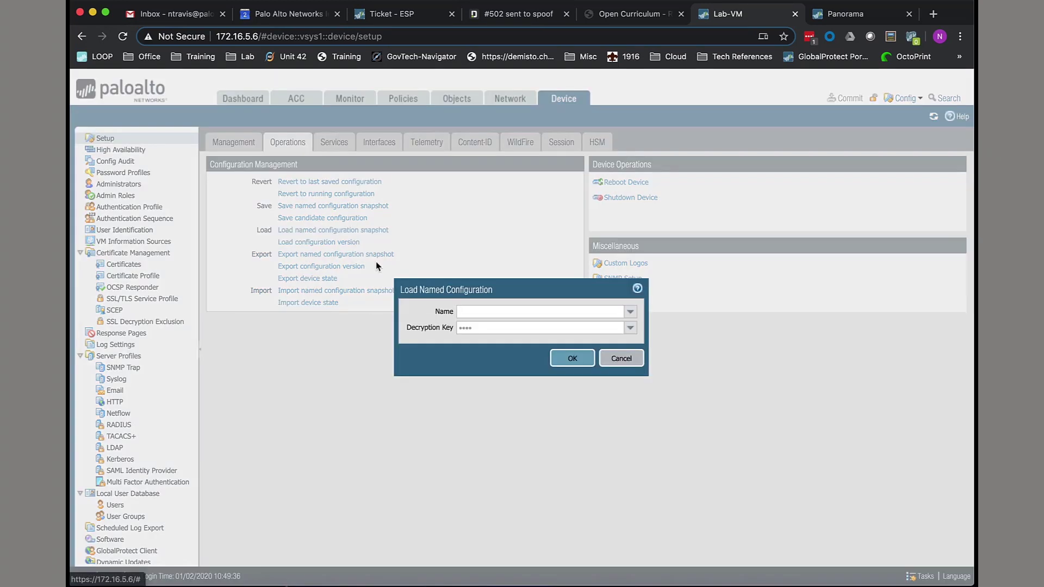
{"action": "left_click", "coordinate": [632, 313]}
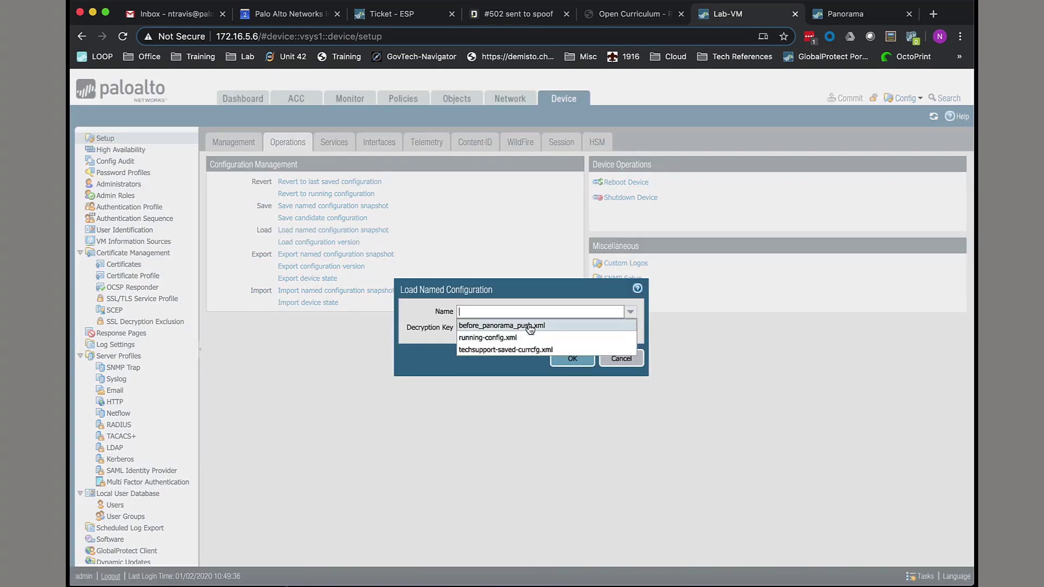
{"action": "left_click", "coordinate": [536, 325]}
{"action": "left_click", "coordinate": [571, 358]}
{"action": "left_click", "coordinate": [529, 370]}
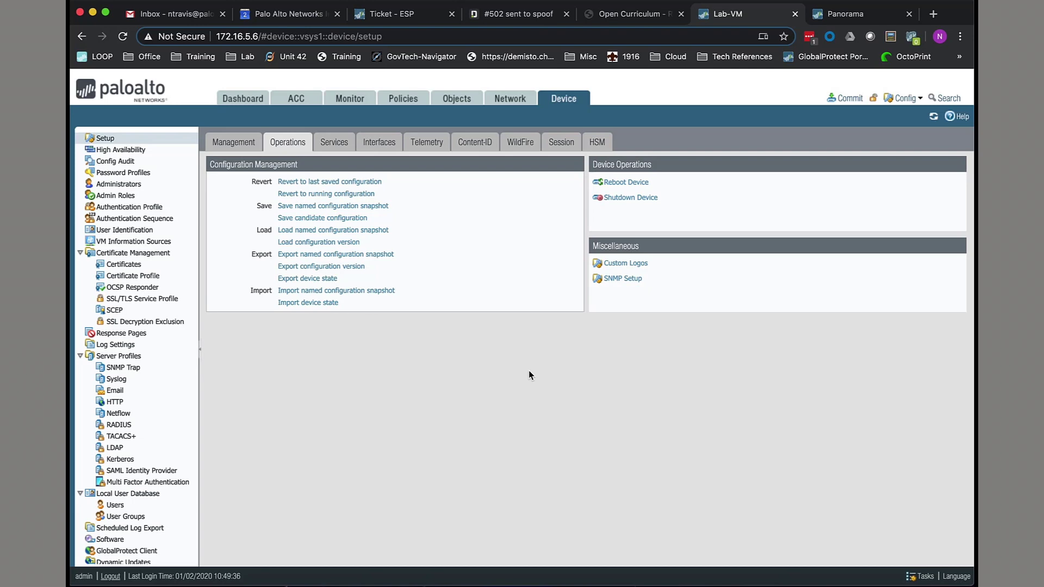
Commit the loaded configuration and confirm the Security rules list shows 0 items.
{"action": "left_click", "coordinate": [846, 98]}
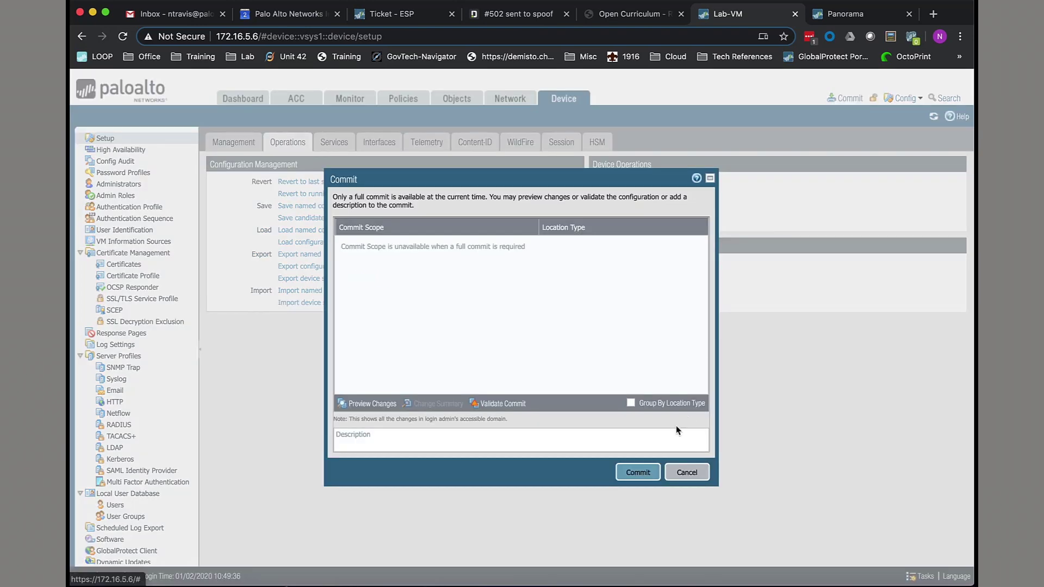
{"action": "key", "text": "Return"}
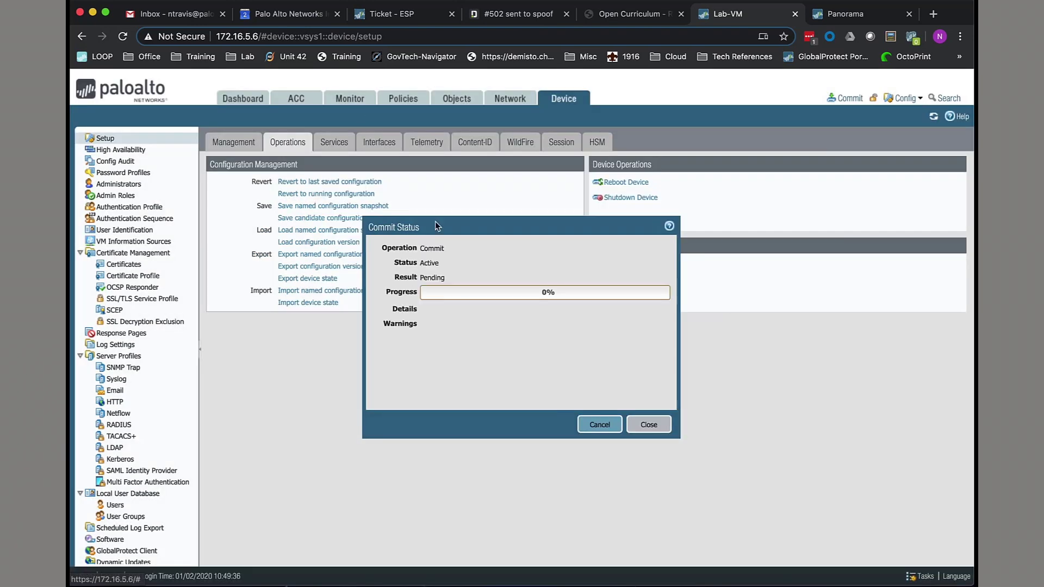
{"action": "left_click", "coordinate": [649, 423]}
{"action": "left_click", "coordinate": [366, 103]}
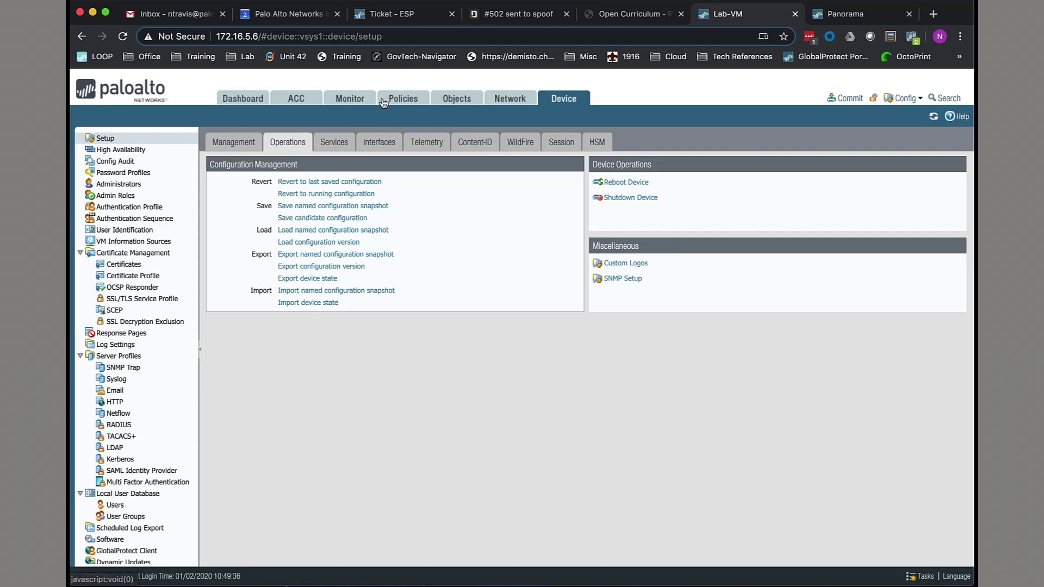
{"action": "left_click", "coordinate": [401, 101]}
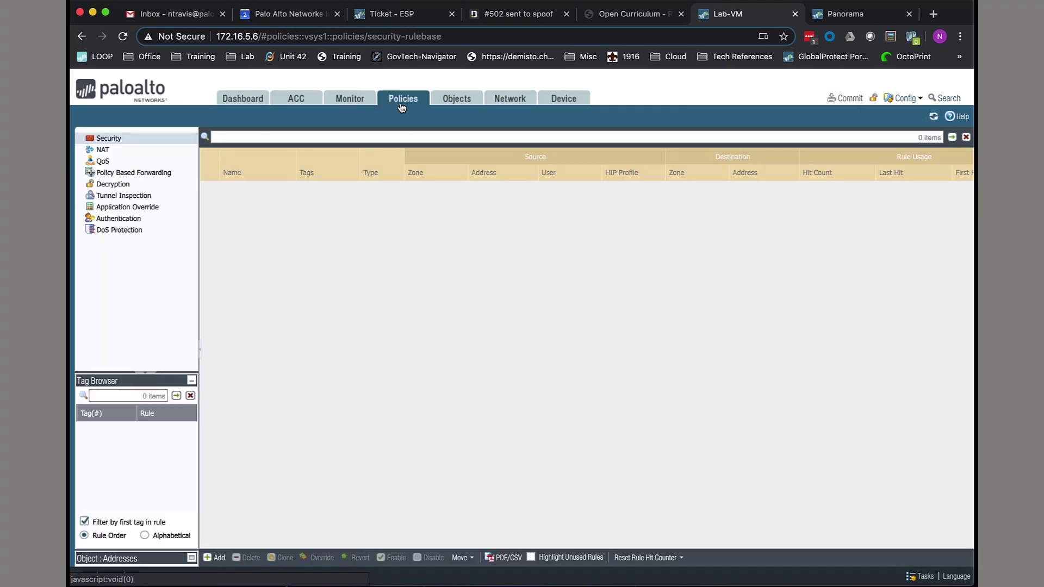